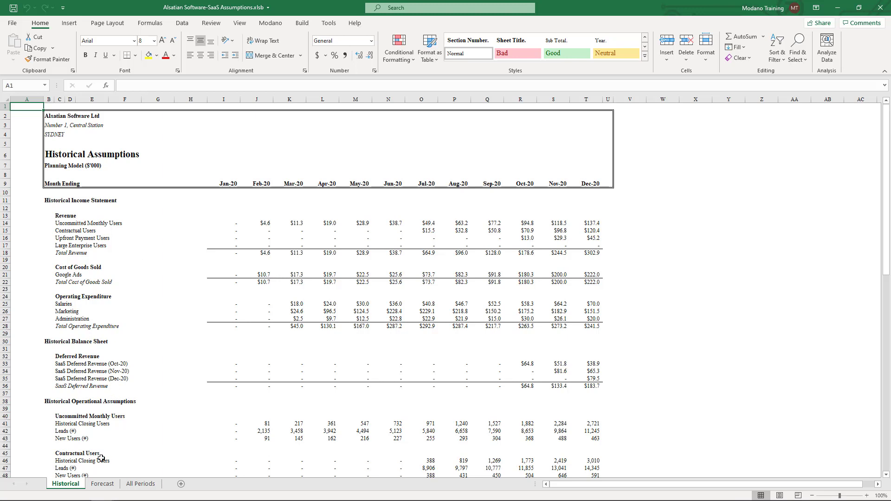
# Review the Forecast and All Periods sheets of the SaaS assumptions workbook
pyautogui.click(103, 485)
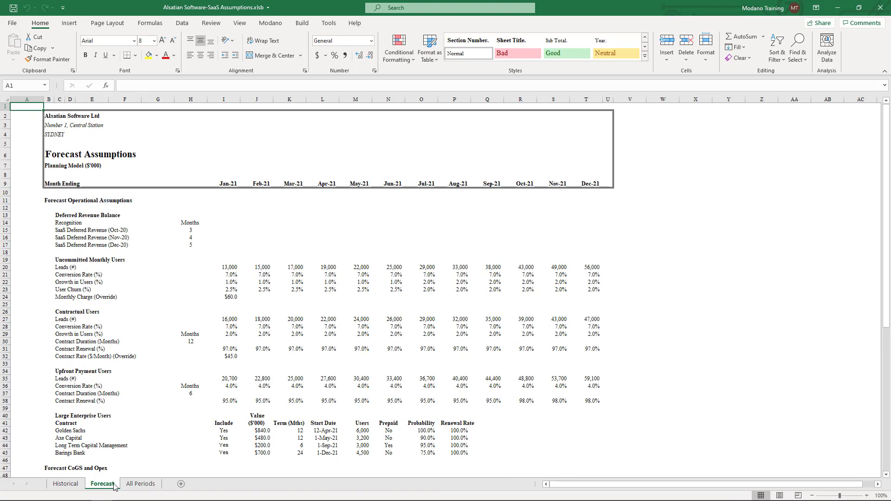
pyautogui.click(139, 486)
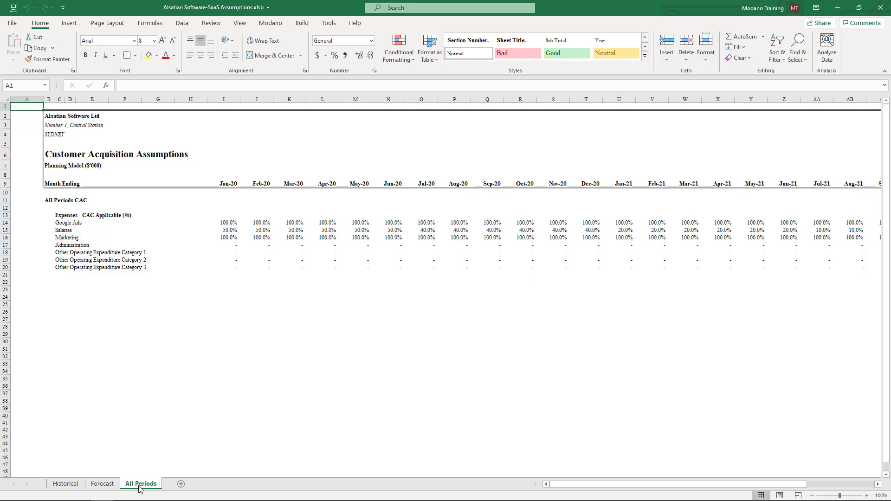
# Start a new Modano dynamic template, filtering by the SaaS industry and choosing SaaS Financial Model (Chart of Accounts 2)
pyautogui.click(267, 25)
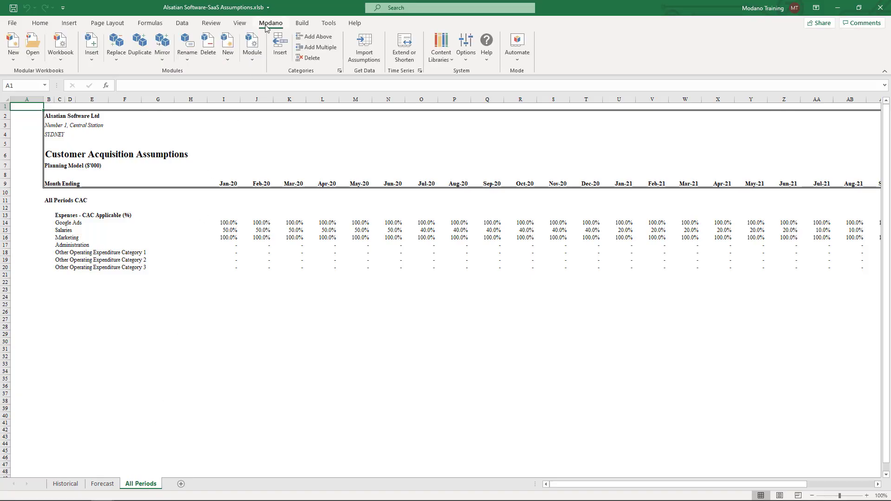
pyautogui.click(13, 54)
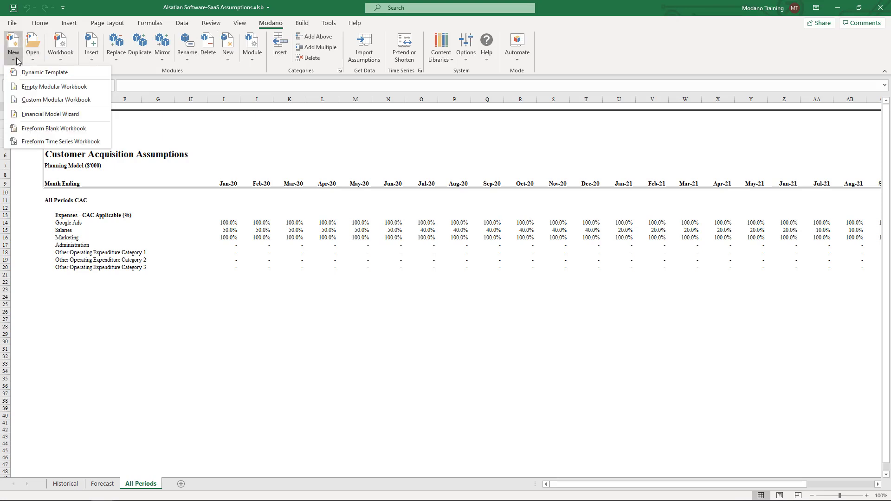
pyautogui.click(53, 72)
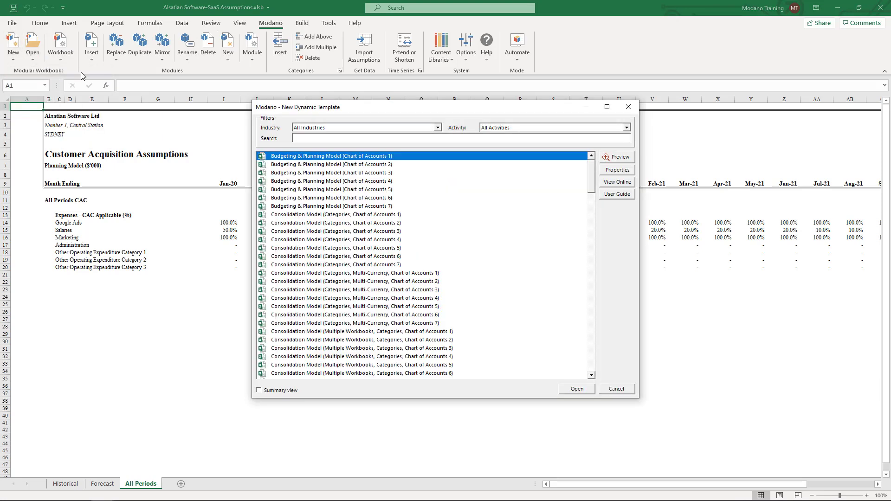
pyautogui.click(308, 128)
pyautogui.click(314, 179)
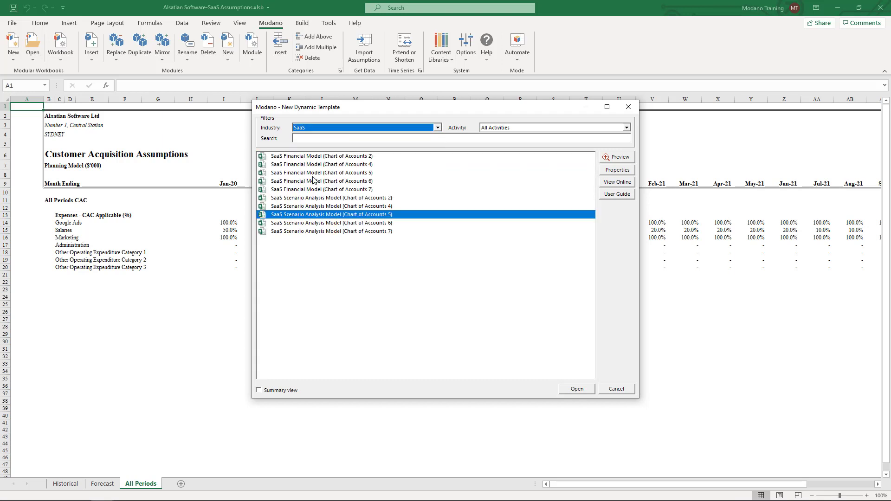
pyautogui.click(337, 157)
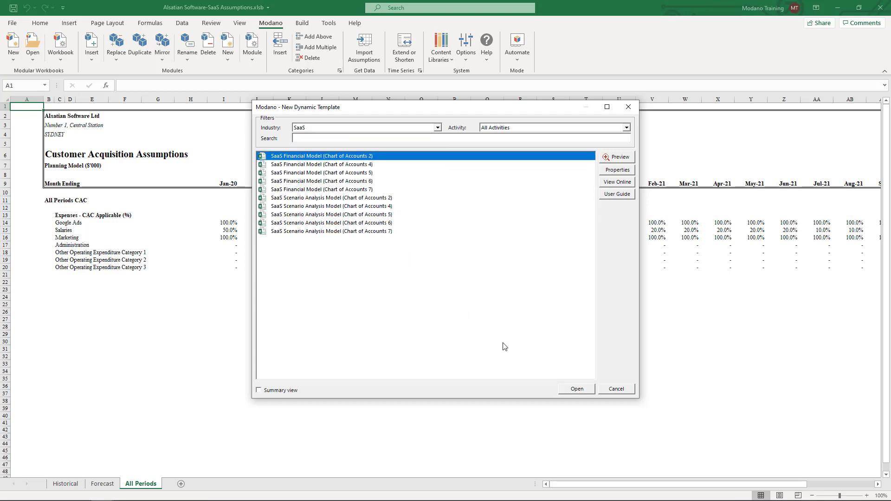
pyautogui.click(566, 390)
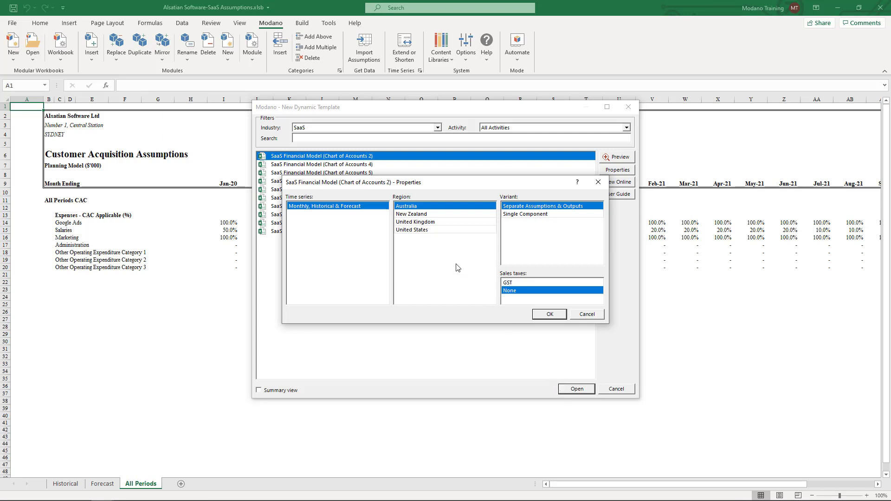
# Create the model with the United States region and the Single Component variant
pyautogui.click(434, 232)
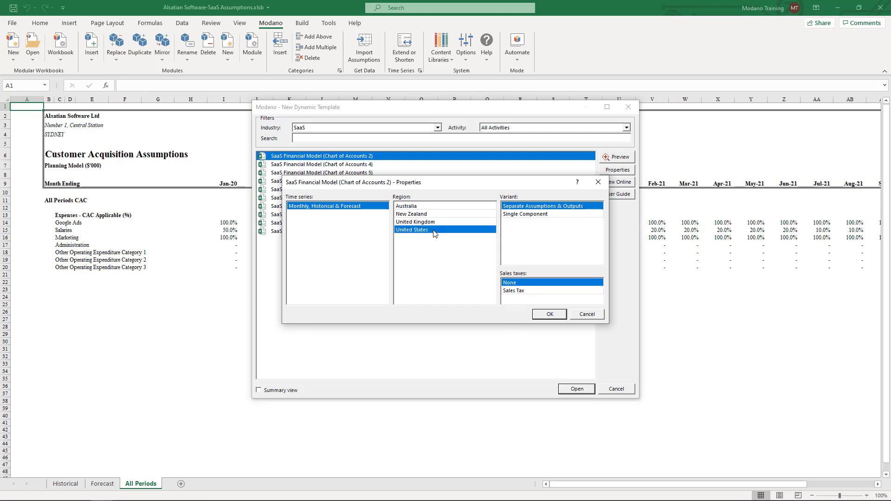
pyautogui.click(542, 214)
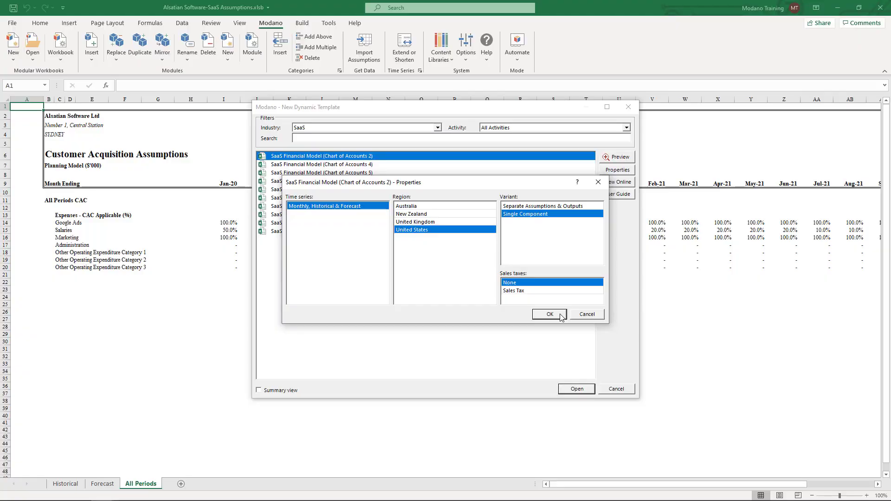
pyautogui.click(561, 315)
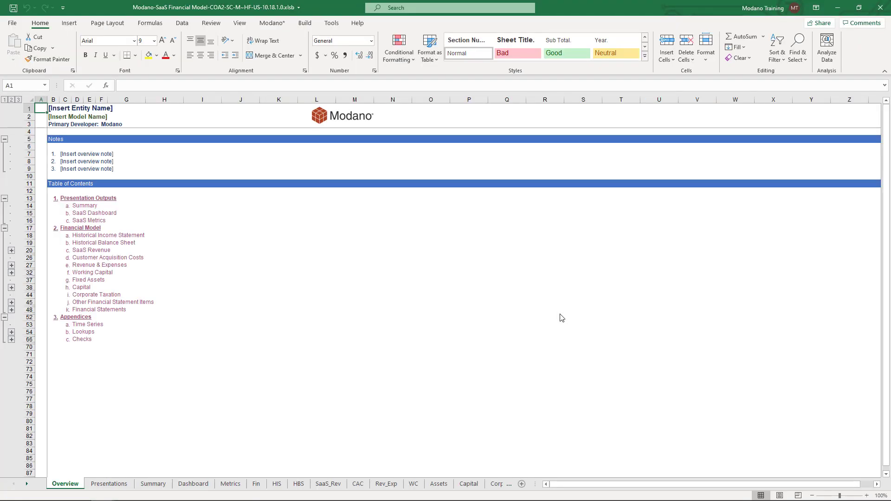
# On the Overview sheet, set the entity name to Alsatian Software Ltd and the model name within its formula to SaaS Financial Model
pyautogui.click(55, 109)
pyautogui.write('Alsatia')
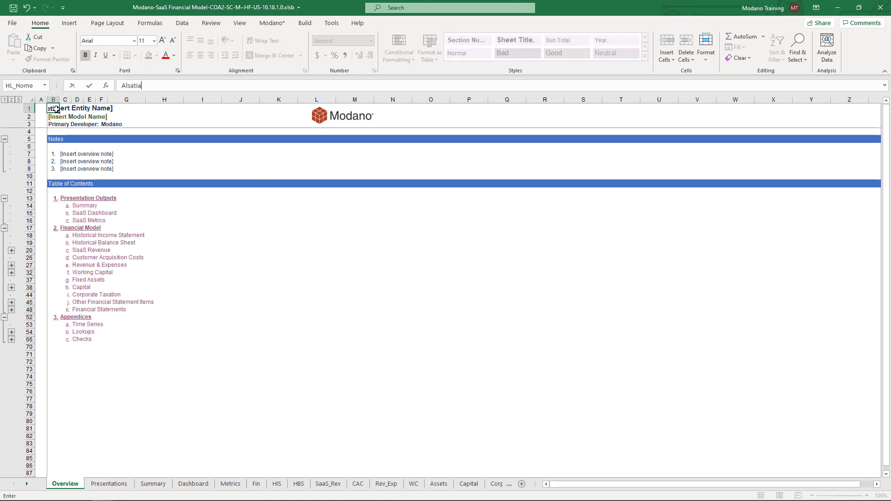
pyautogui.write('n Software Ltd')
pyautogui.press('Return')
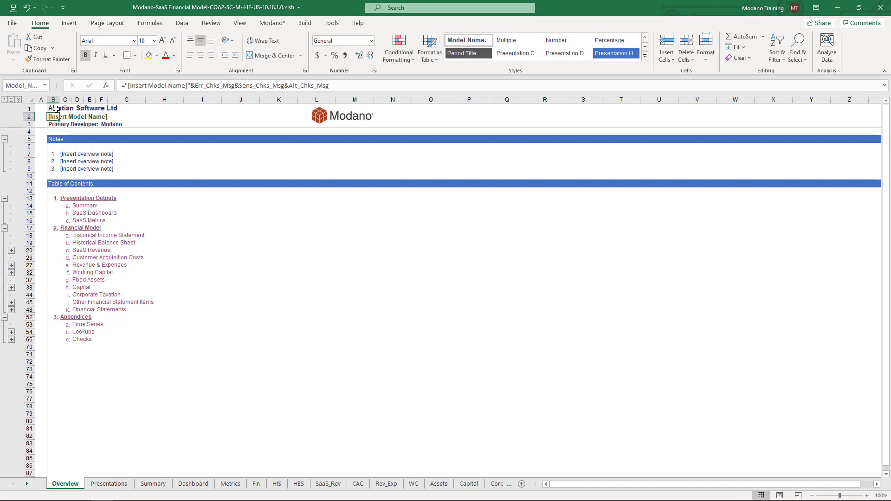
pyautogui.moveTo(129, 86); pyautogui.dragTo(191, 86)
pyautogui.write('SaaS Financ')
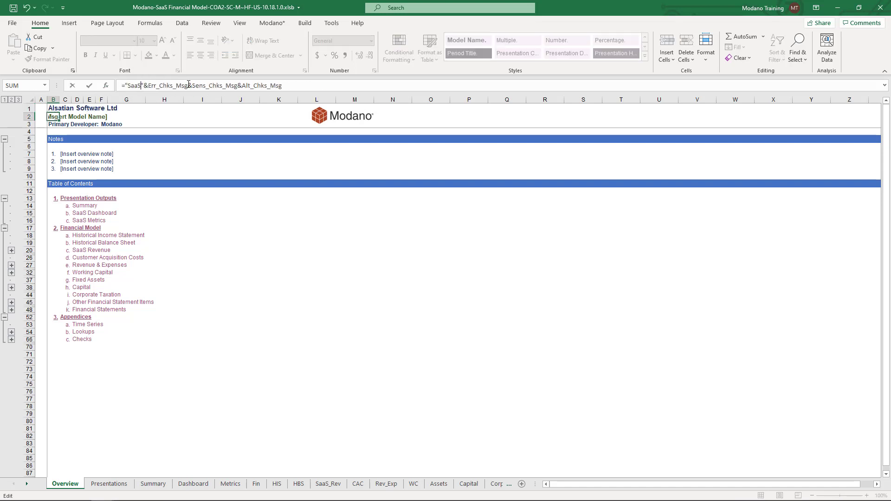
pyautogui.write('ial Model')
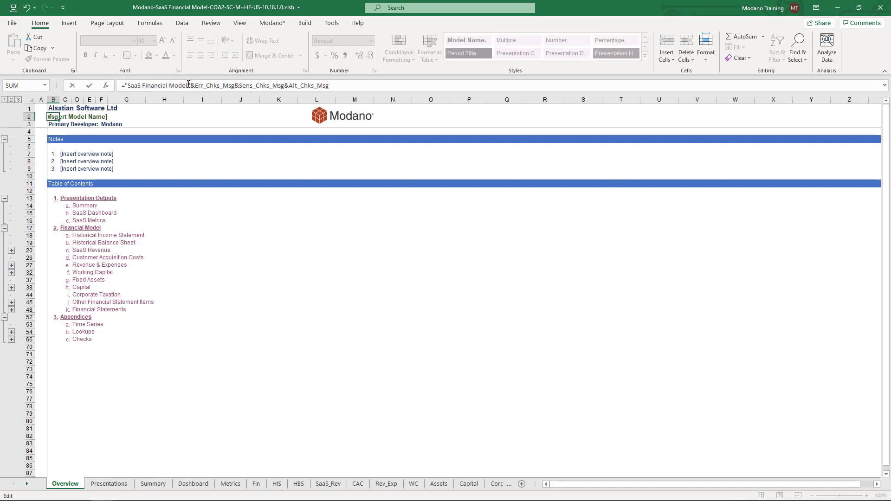
pyautogui.press('Return')
# Enter "Monthly historical & forecast model of Alsatian Software Ltd" as the first overview note and delete the other two note rows
pyautogui.click(63, 154)
pyautogui.write('Monthly historical')
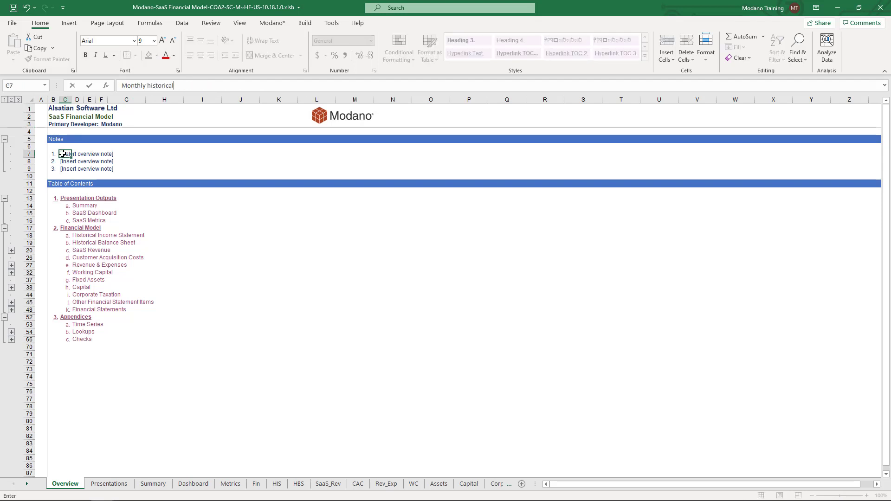
pyautogui.write(' & forecast model of Alsatian Software Ltd')
pyautogui.moveTo(29, 162); pyautogui.dragTo(29, 168)
pyautogui.rightClick(29, 169)
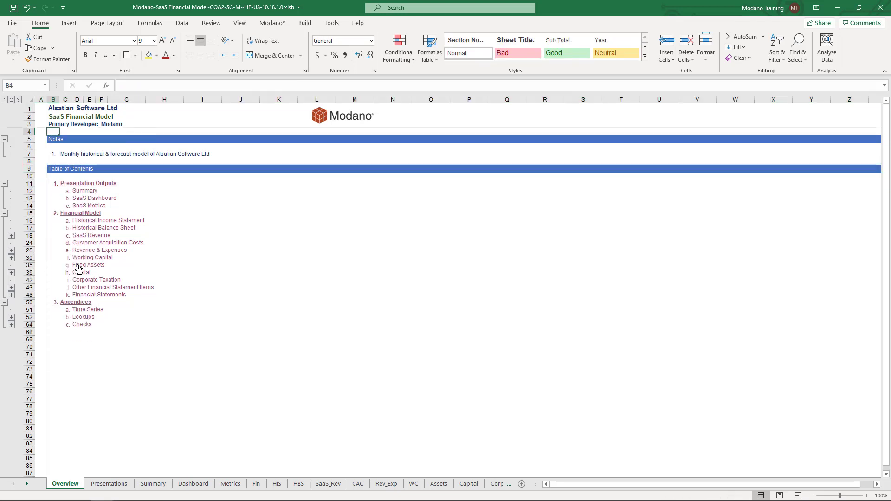
# In the Time Series assumptions, set the first financial year to 2020 and the denomination to $'000
pyautogui.click(96, 310)
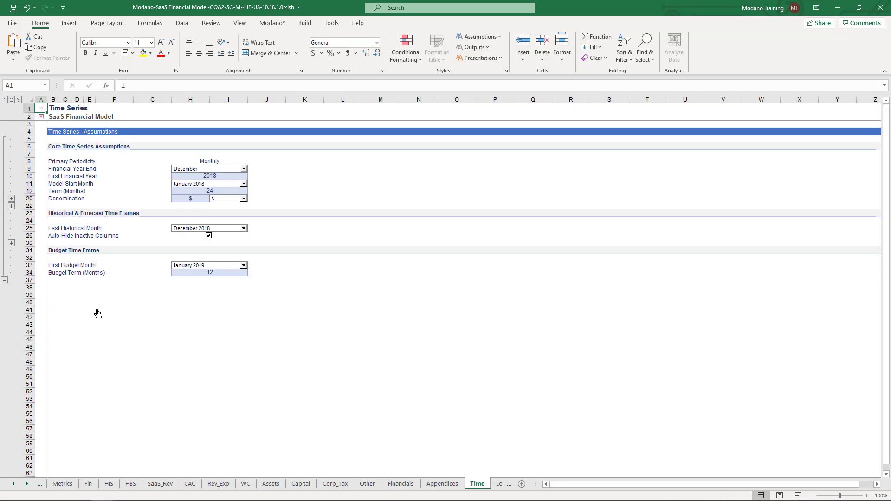
pyautogui.click(186, 176)
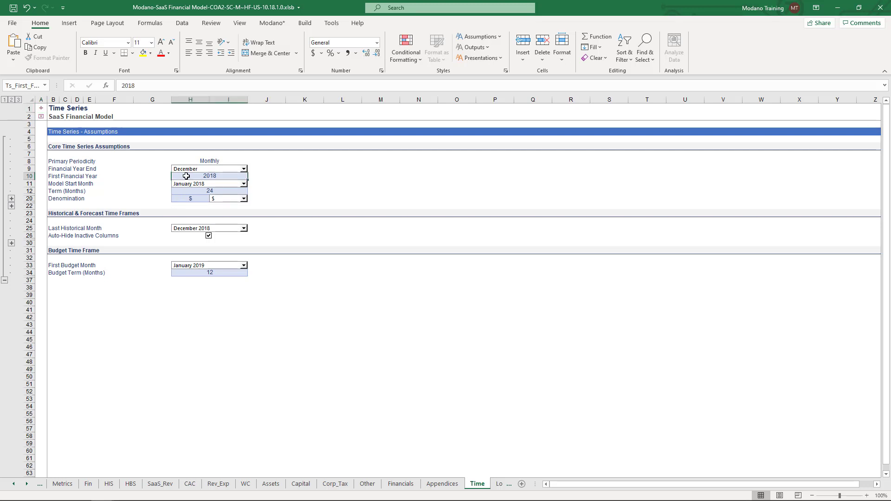
pyautogui.write('2020')
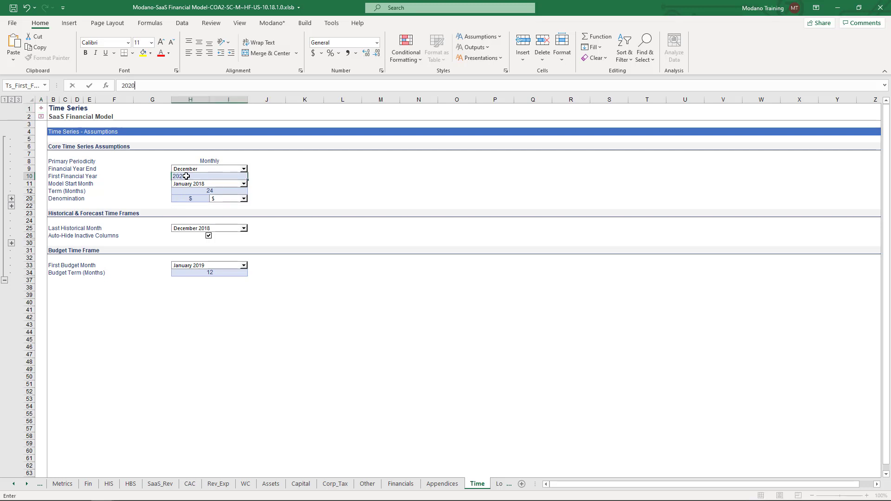
pyautogui.press('Return')
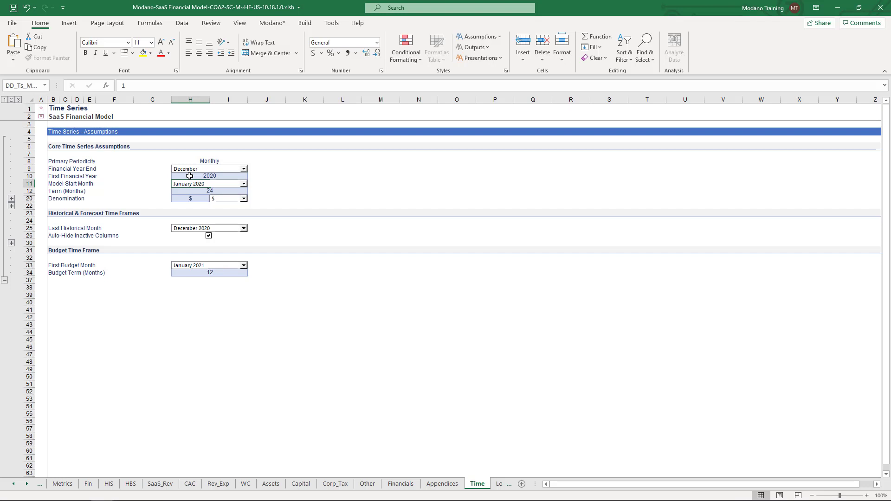
pyautogui.click(229, 199)
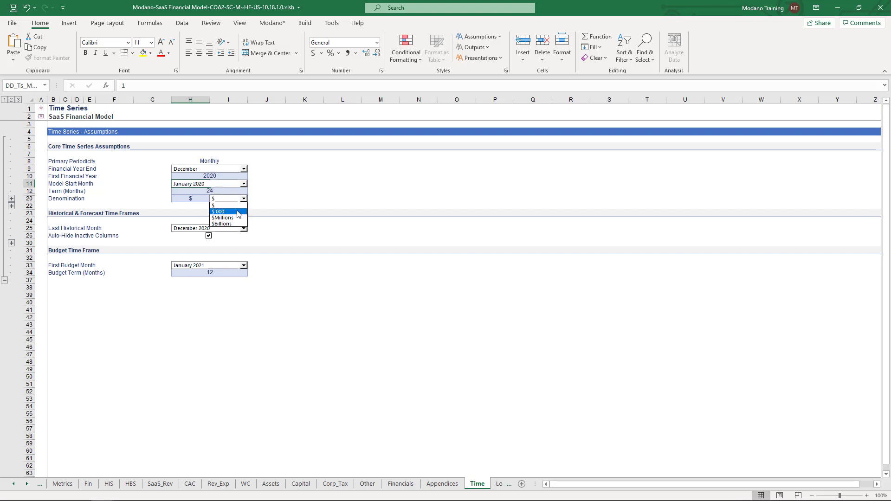
pyautogui.click(237, 212)
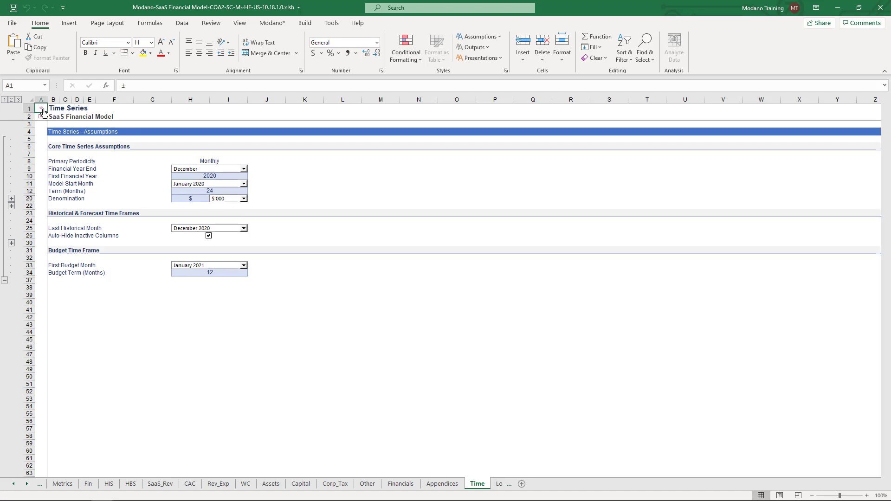
# Rename Revenue Category 1 in the Historical Income Statement as Uncommitted Monthly Users
pyautogui.click(42, 115)
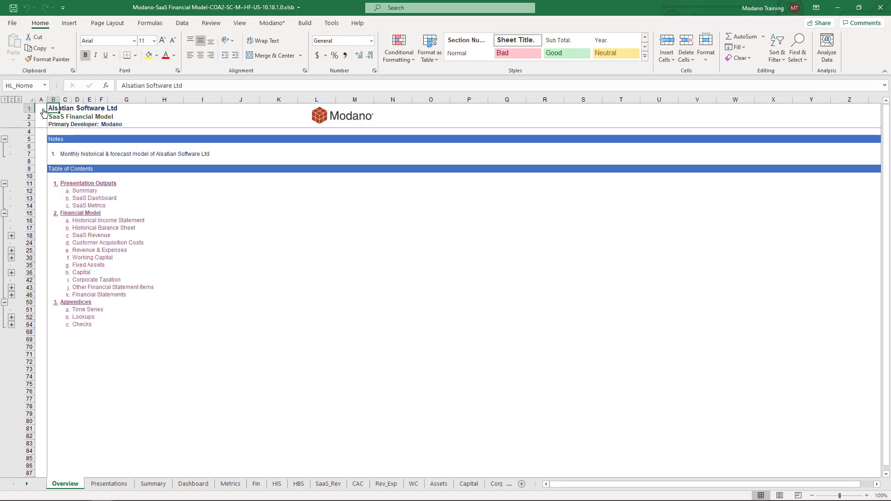
pyautogui.click(99, 221)
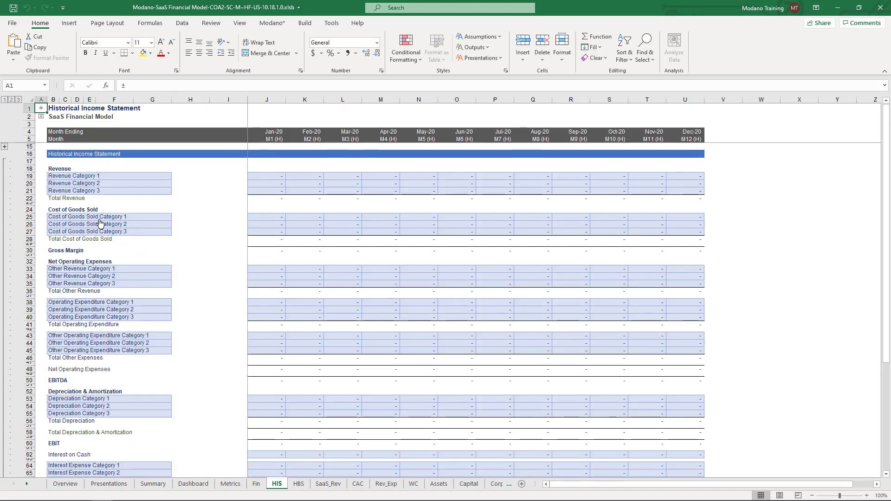
pyautogui.click(96, 177)
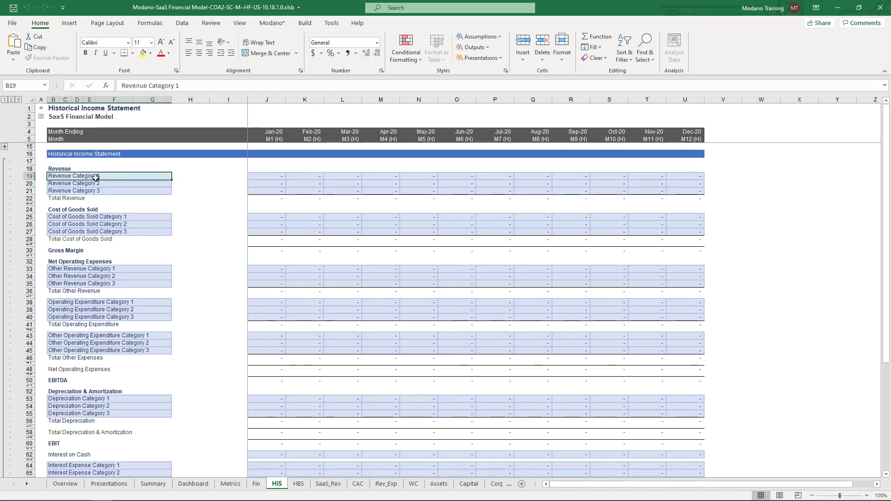
pyautogui.write('Un')
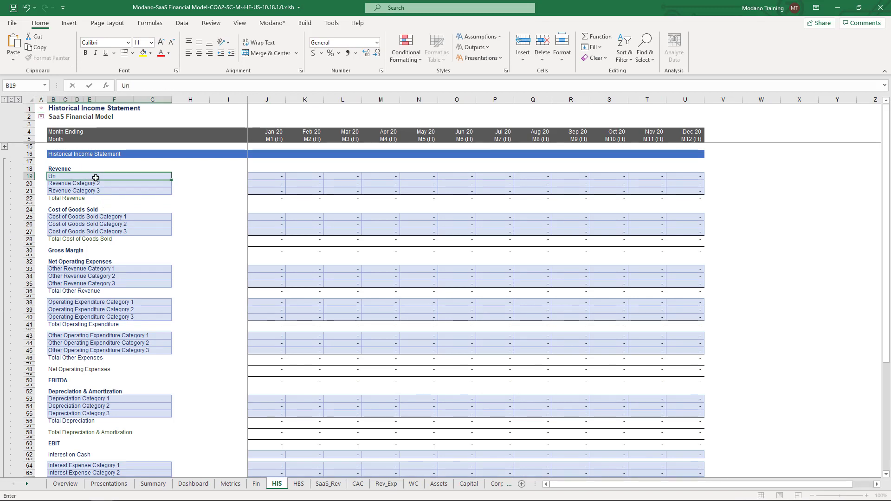
pyautogui.write('committed Monthly ')
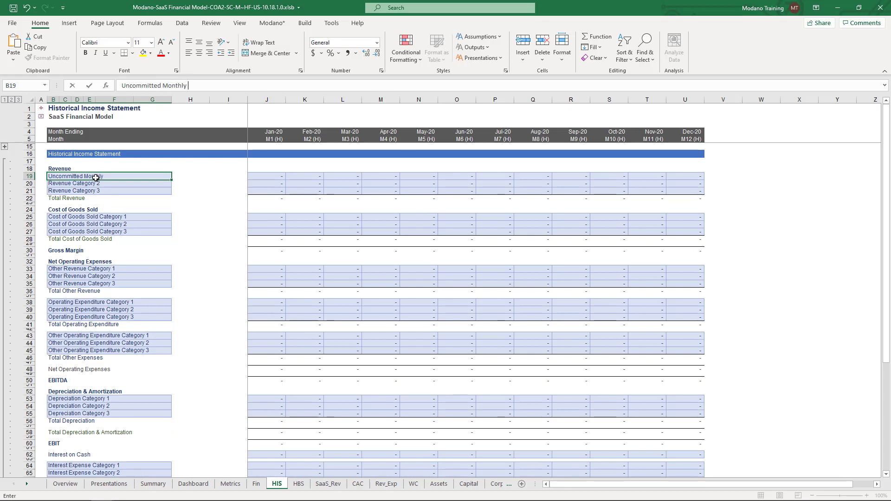
pyautogui.write('Users')
pyautogui.press('Return')
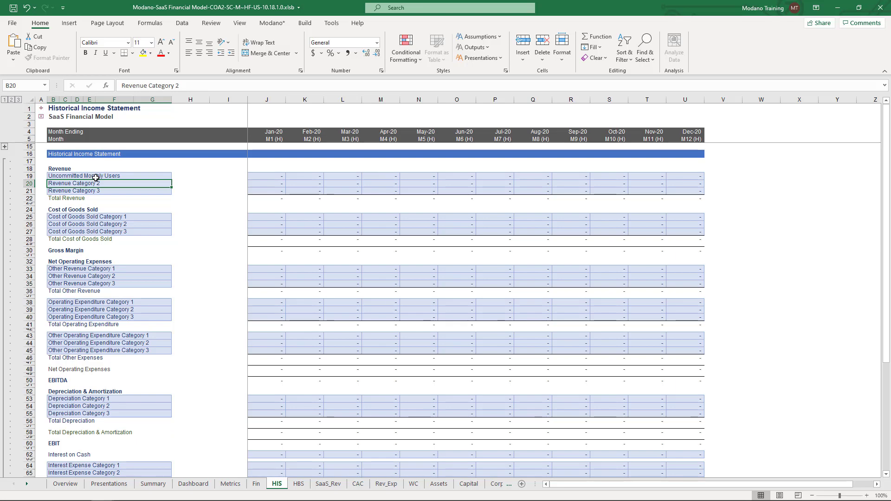
# Copy the Uncommitted Monthly Users leads for Jan-21 to Dec-21 from the Forecast assumptions into the SaaS Revenue leads row, starting at Jan-21
pyautogui.click(42, 113)
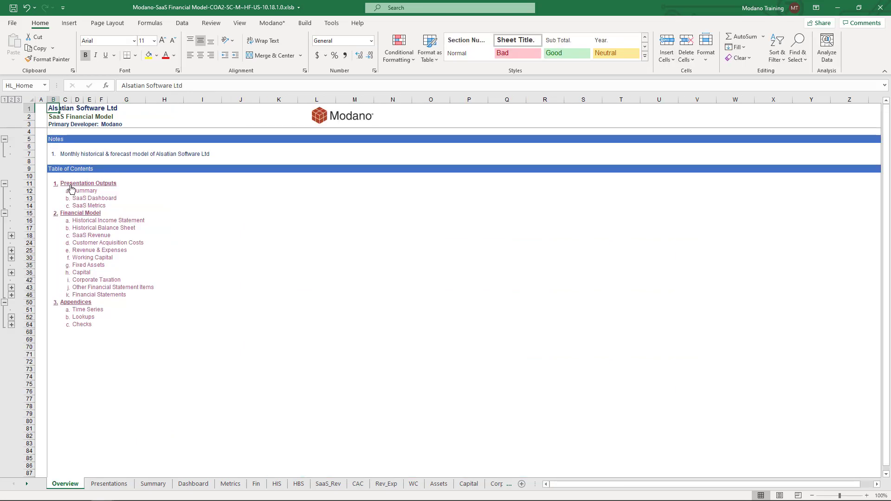
pyautogui.click(97, 237)
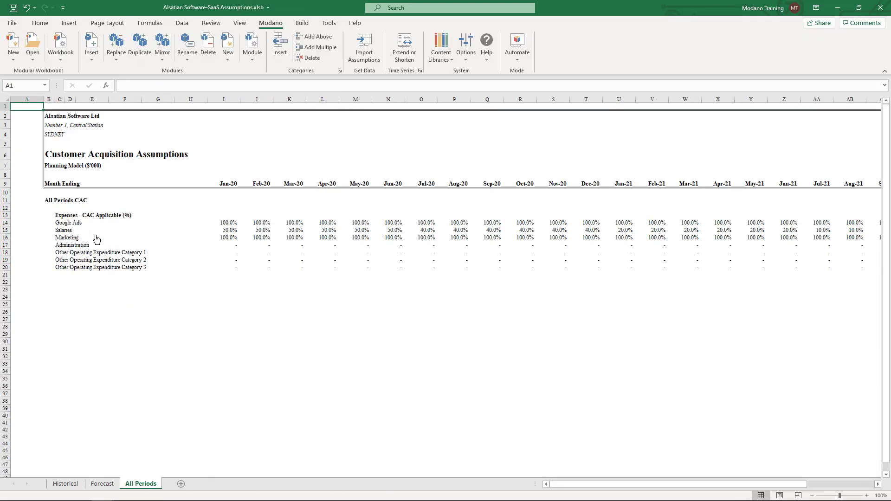
pyautogui.click(102, 484)
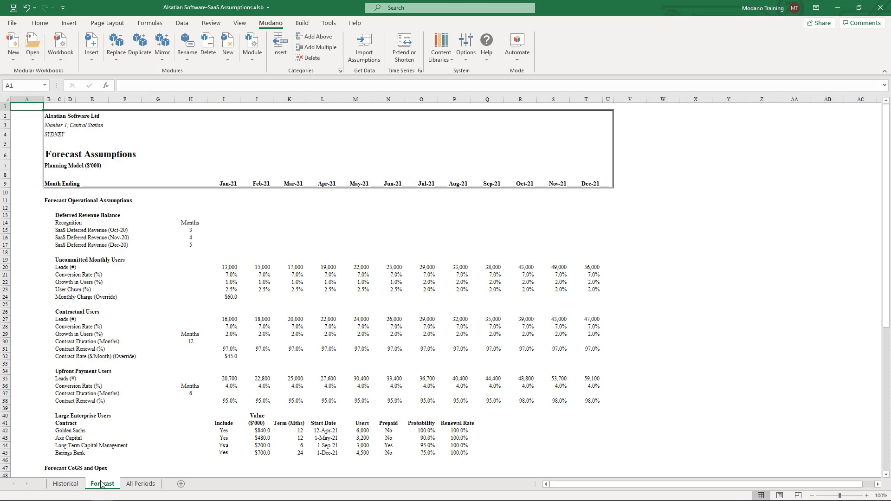
pyautogui.moveTo(218, 267); pyautogui.dragTo(584, 267)
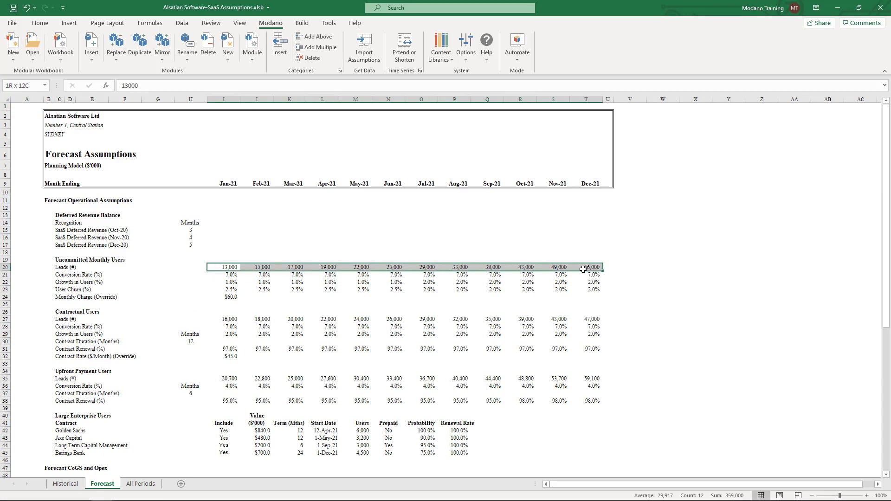
pyautogui.hotkey('ctrl', 'c')
pyautogui.hotkey('alt', 'Tab')
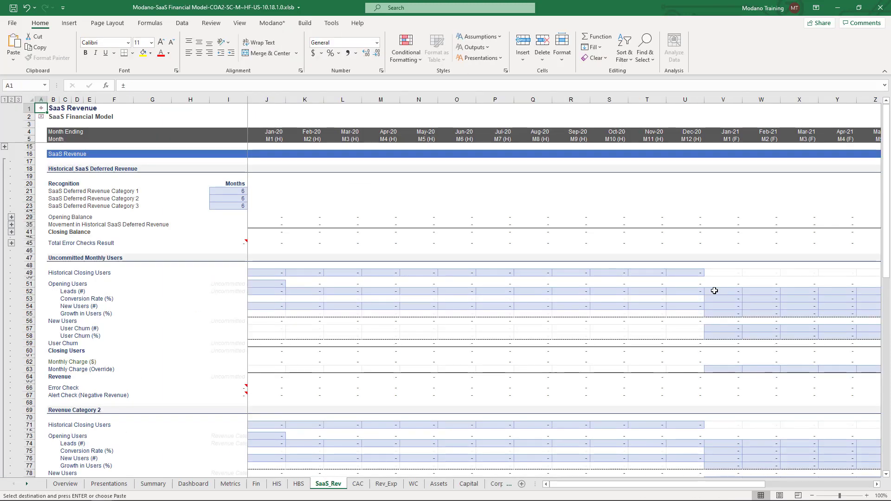
pyautogui.click(715, 291)
pyautogui.hotkey('ctrl', 'v')
pyautogui.hotkey('alt', 'Tab')
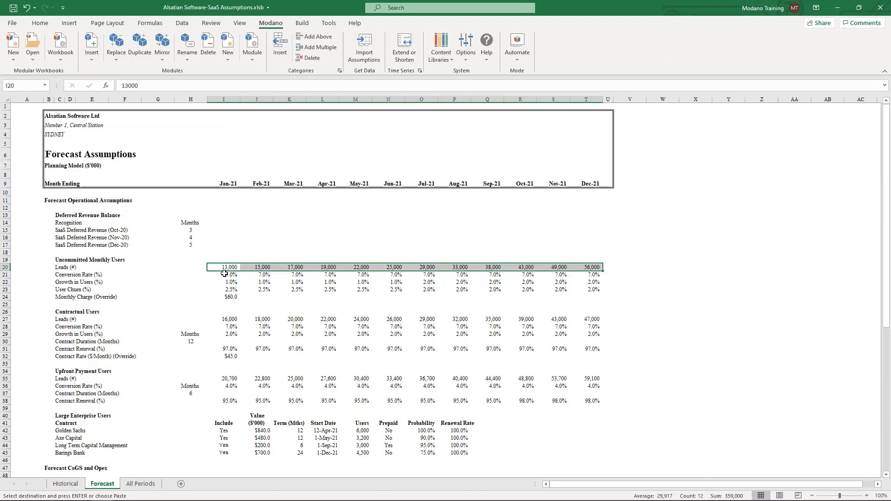
# Copy the Uncommitted Monthly Users conversion rates for Jan-21 to Dec-21 from the Forecast assumptions into the SaaS Revenue conversion rate row, starting at Jan-21
pyautogui.moveTo(225, 274); pyautogui.dragTo(598, 275)
pyautogui.hotkey('ctrl', 'c')
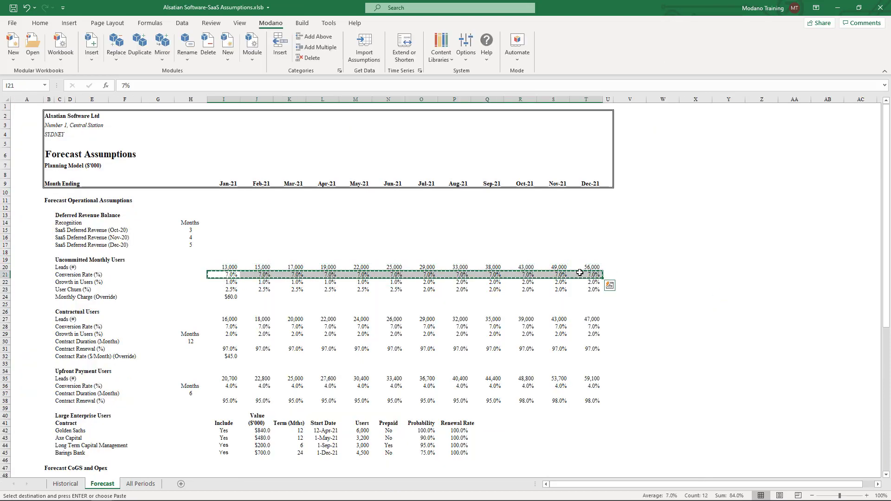
pyautogui.hotkey('alt', 'Tab')
pyautogui.click(711, 299)
pyautogui.hotkey('ctrl', 'v')
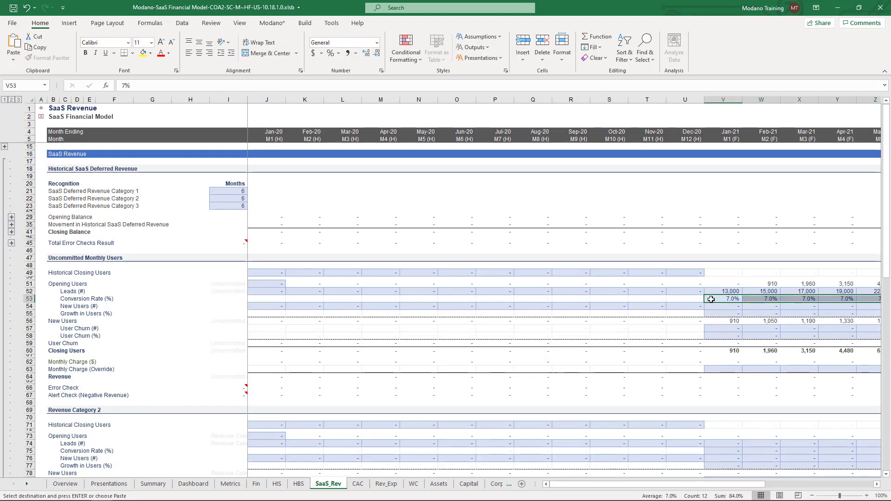
pyautogui.click(877, 484)
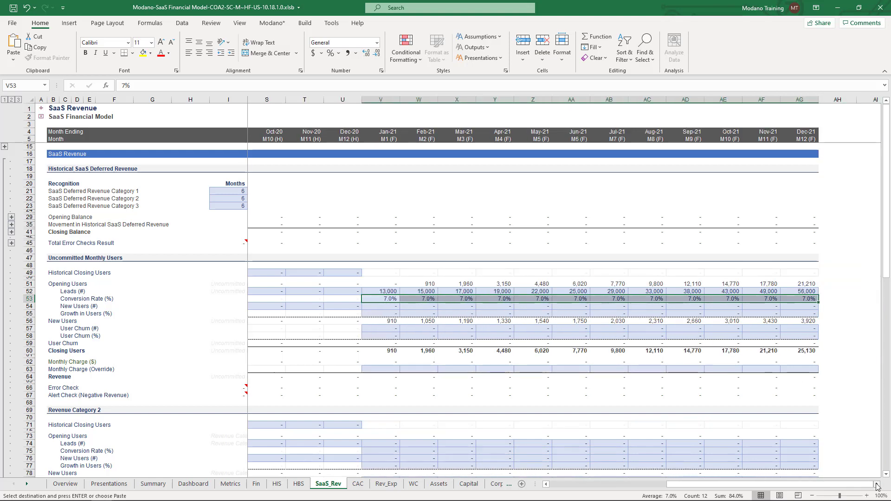
pyautogui.click(791, 354)
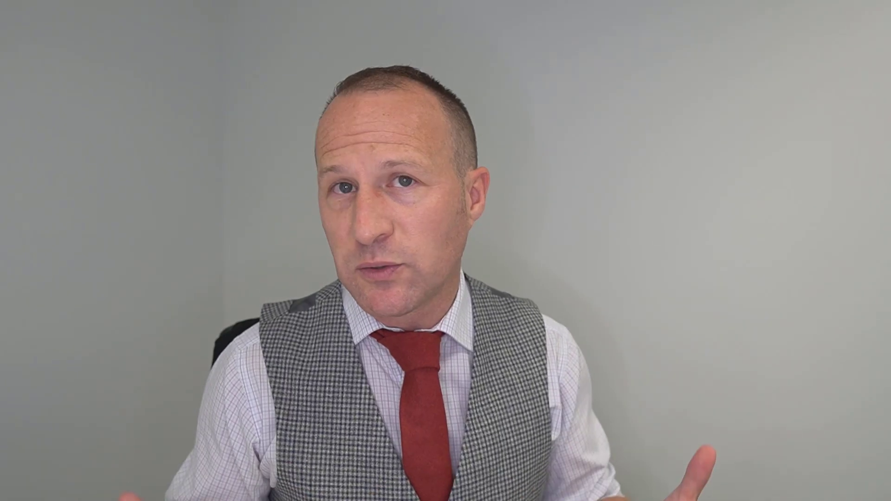
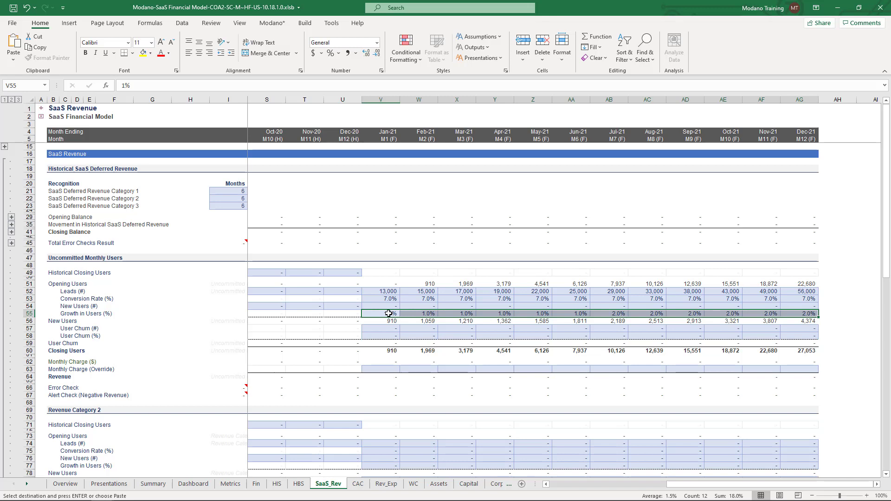
pyautogui.click(789, 351)
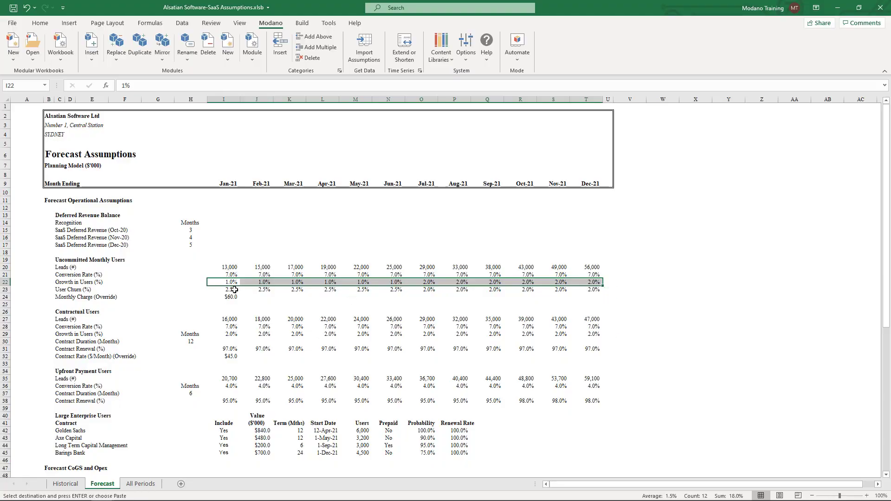
# Copy the Uncommitted Monthly Users churn percentages for Jan-21 to Dec-21 from the Forecast assumptions into the SaaS Revenue User Churn (%) row
pyautogui.moveTo(232, 290); pyautogui.dragTo(584, 290)
pyautogui.hotkey('ctrl', 'c')
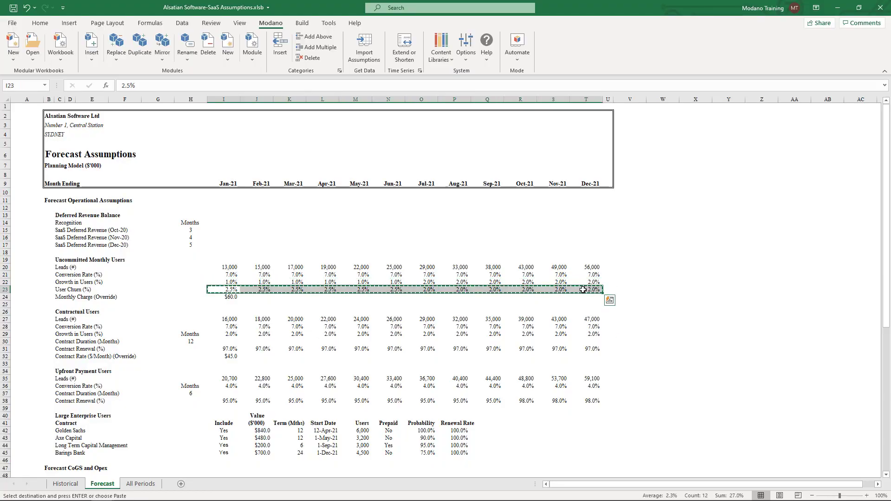
pyautogui.hotkey('ctrl', 'Tab')
pyautogui.click(371, 336)
pyautogui.hotkey('ctrl', 'v')
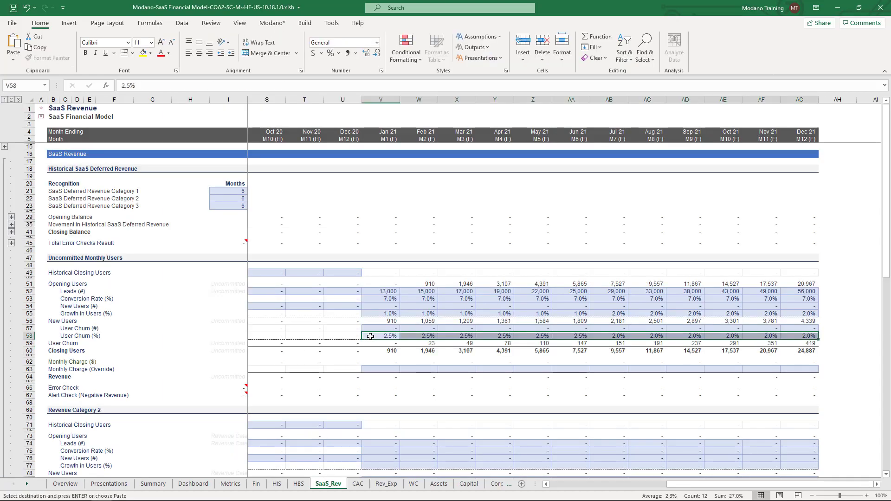
pyautogui.click(789, 351)
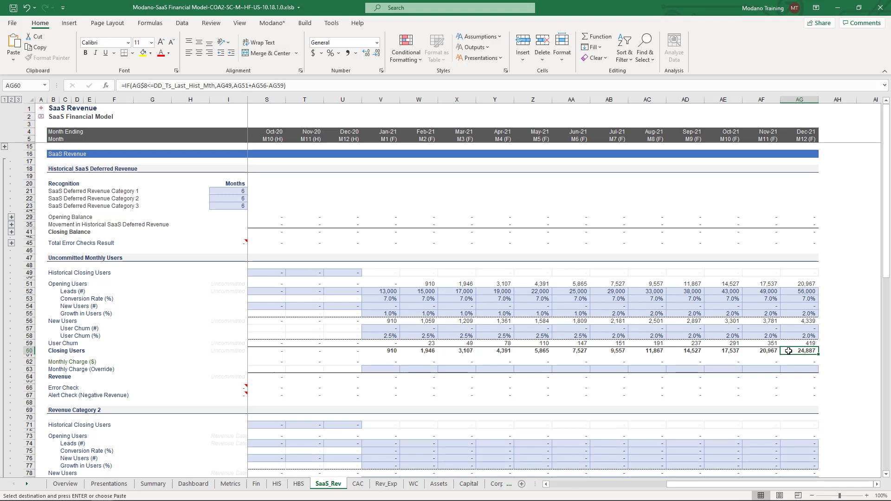
# Copy the Uncommitted Monthly Users $60 monthly charge override from the Forecast assumptions into the Jan-21 override cell in SaaS Revenue
pyautogui.hotkey('alt', 'Tab')
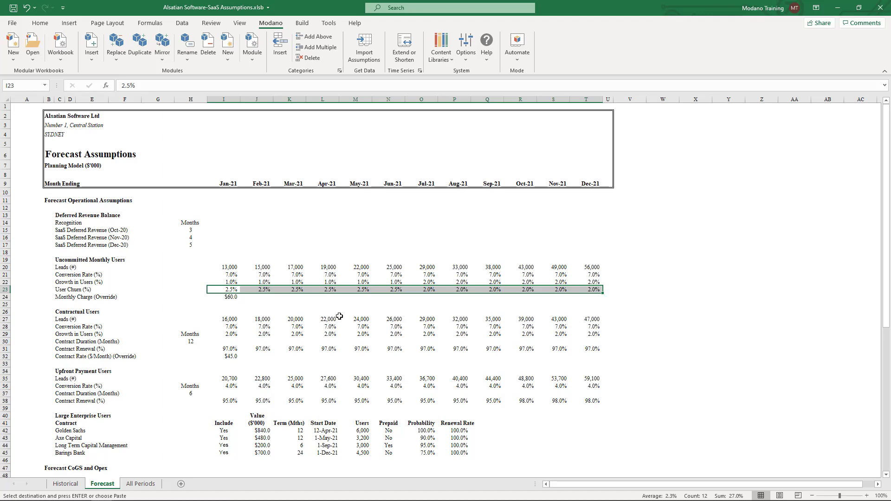
pyautogui.hotkey('ctrl', 'c')
pyautogui.click(222, 299)
pyautogui.hotkey('ctrl', 'c')
pyautogui.hotkey('alt', 'Tab')
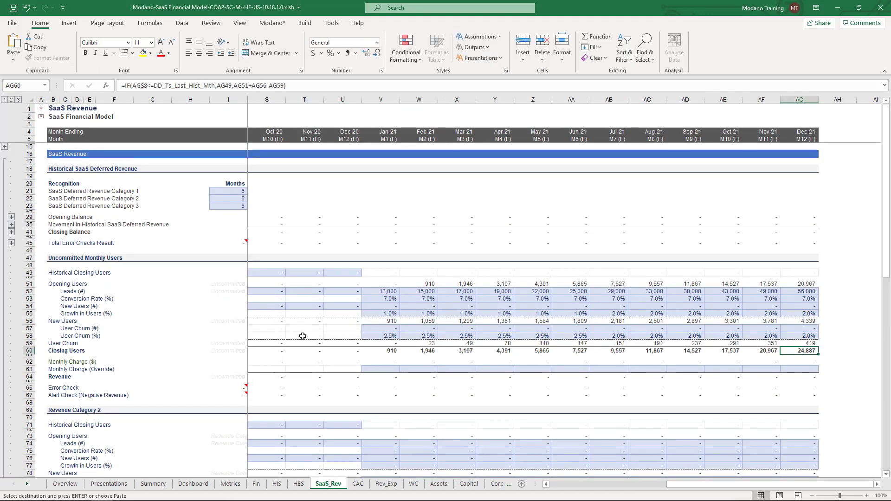
pyautogui.click(373, 368)
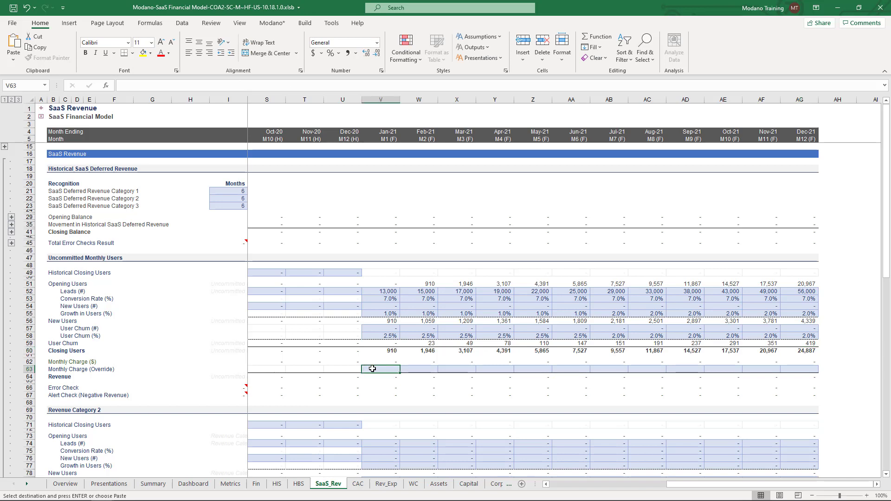
pyautogui.hotkey('ctrl', 'v')
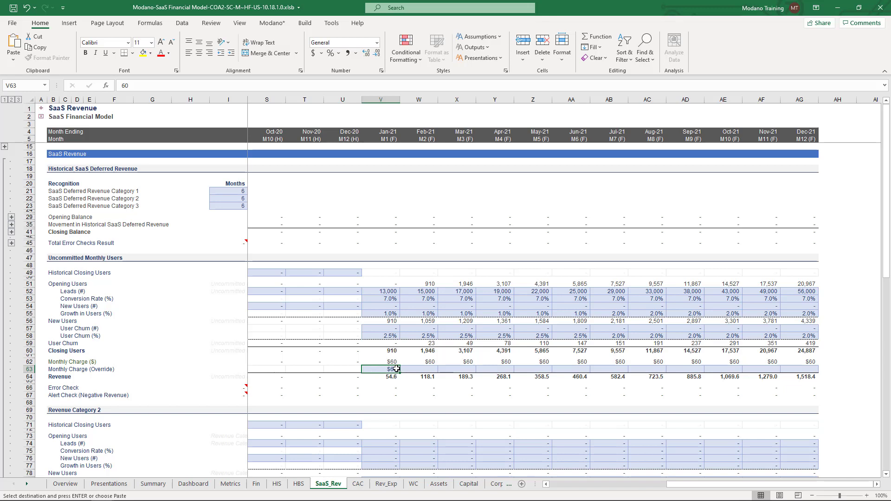
# Try a Monthly Charge override of 0 for Feb-21 under Uncommitted Monthly Users and clear it again
pyautogui.click(414, 370)
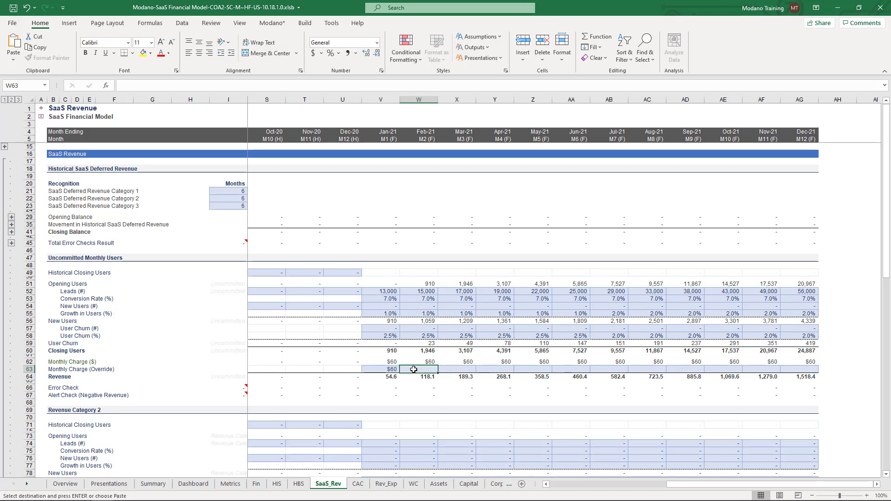
pyautogui.write('0')
pyautogui.press('Return')
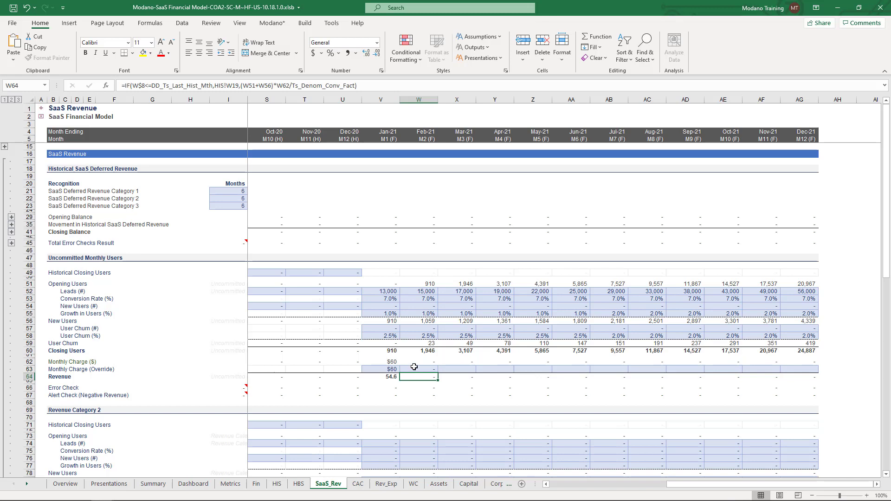
pyautogui.click(414, 369)
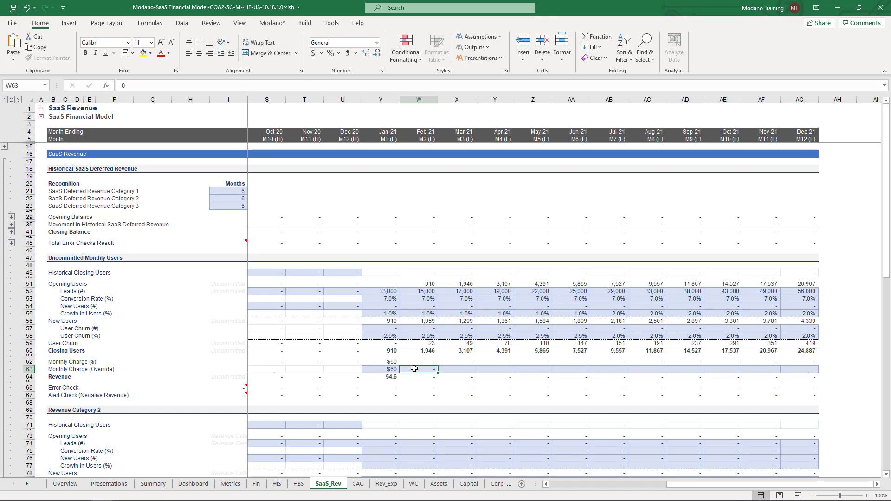
pyautogui.press('BackSpace')
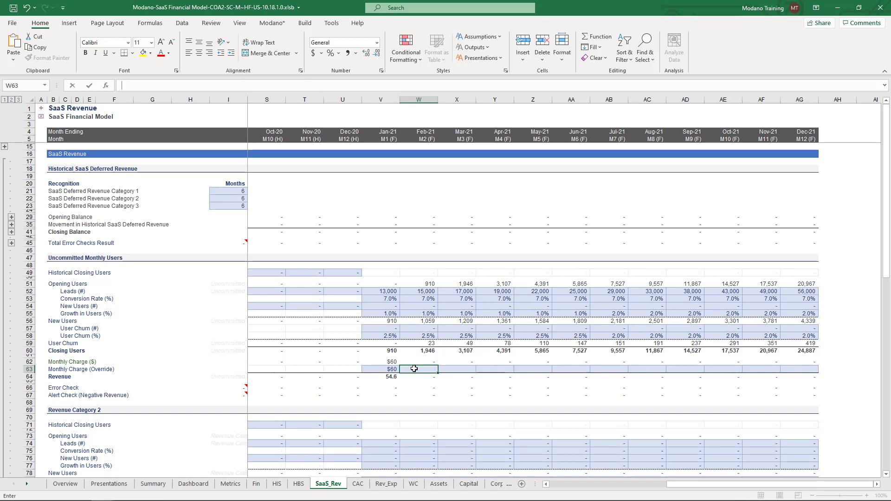
pyautogui.press('Return')
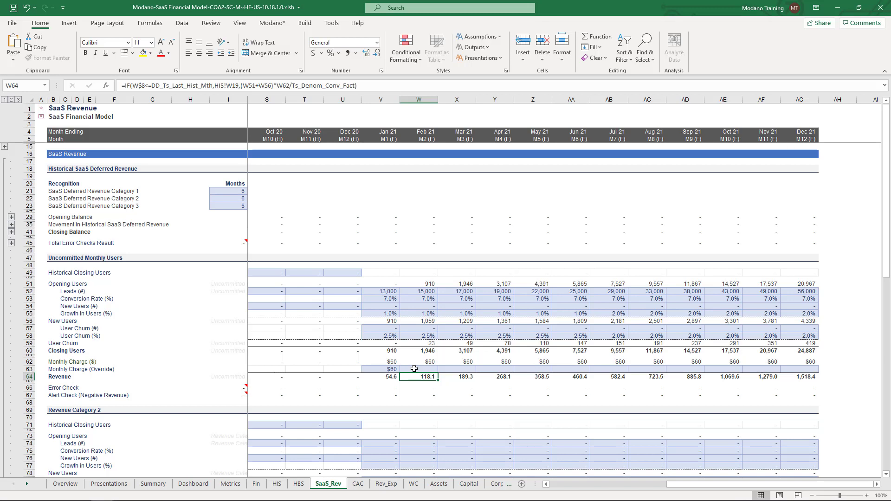
# Examine how the Uncommitted Monthly Users module connects to other modules in the Project Manager, with individual module links shown
pyautogui.click(788, 379)
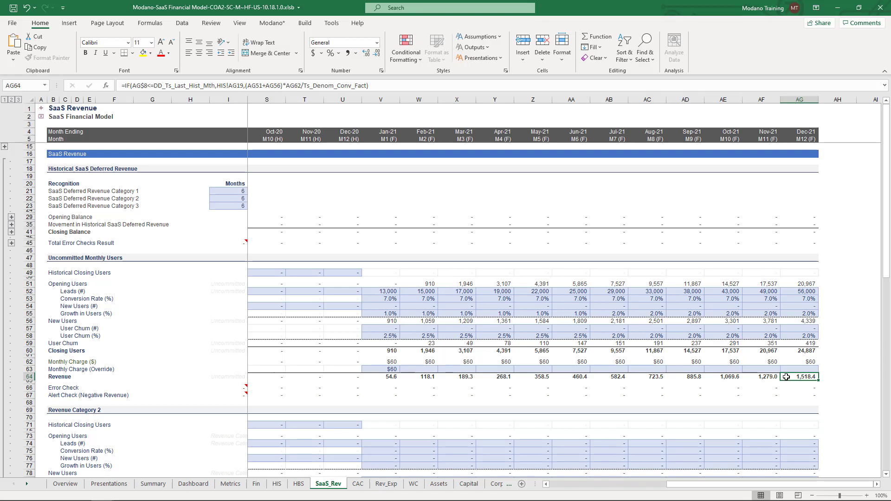
pyautogui.click(305, 26)
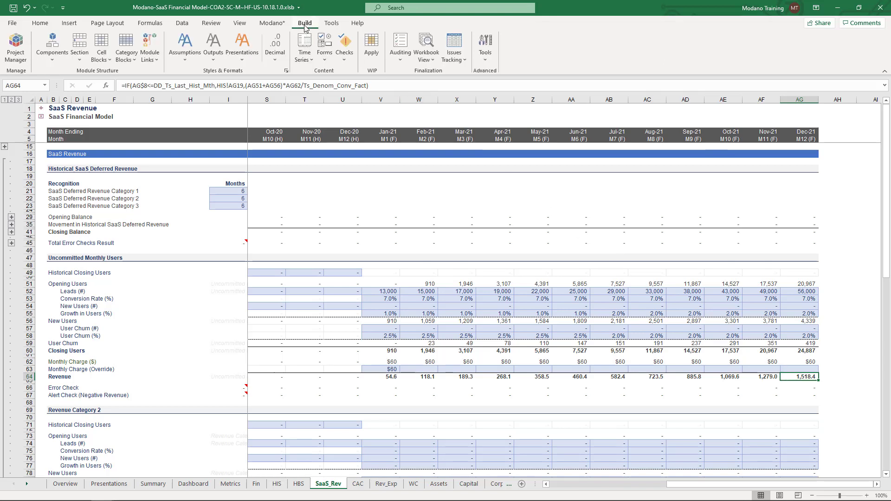
pyautogui.click(148, 43)
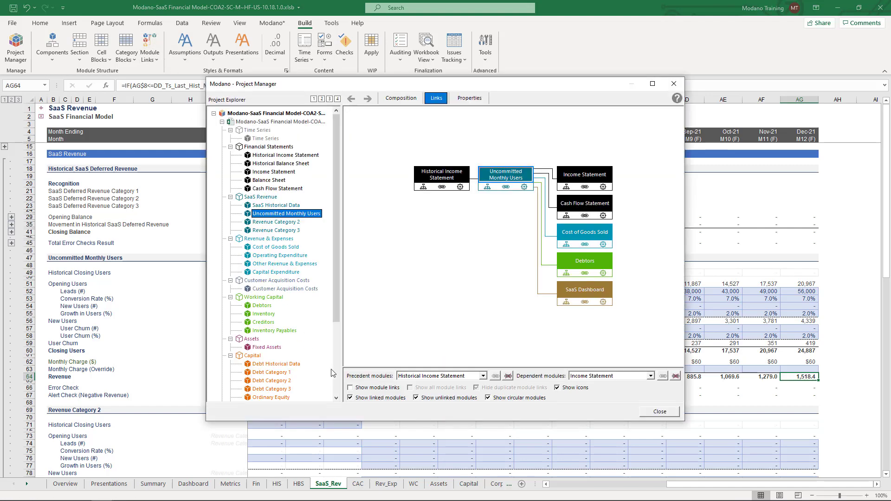
pyautogui.click(350, 388)
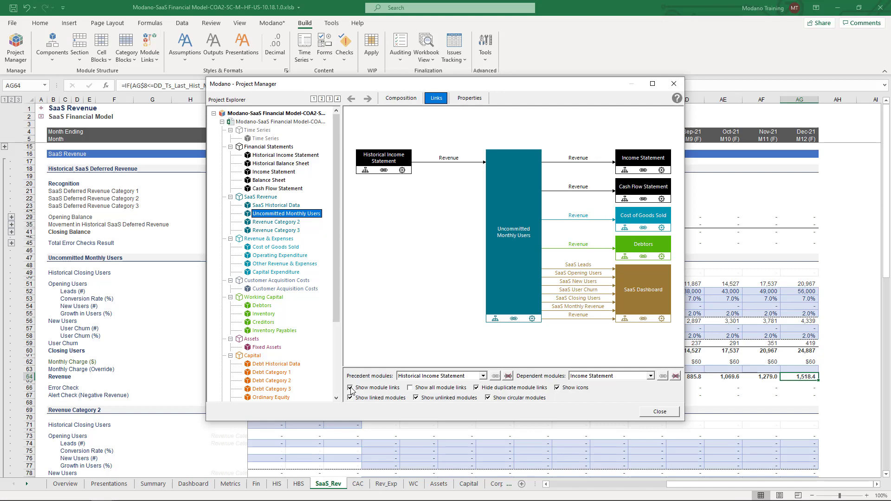
pyautogui.press('Escape')
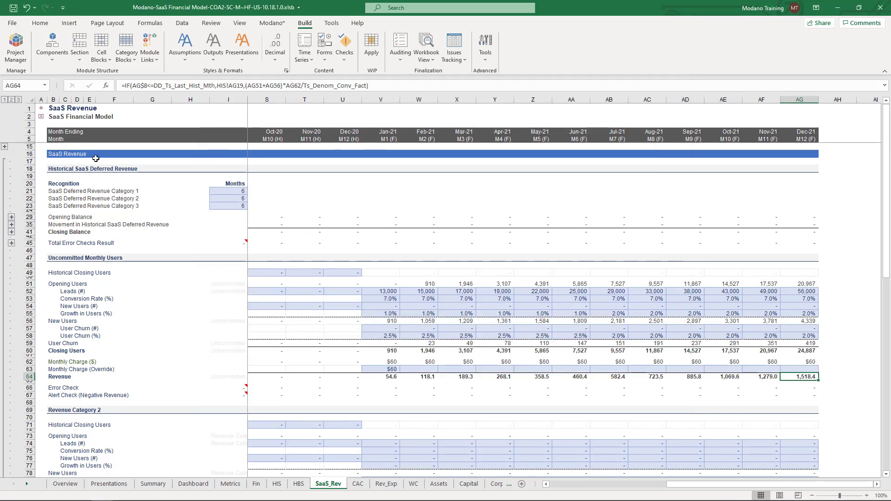
# Copy the Uncommitted Monthly Users revenue for Jan-20 to Dec-20 from the Historical assumptions into the matching Historical Income Statement row, starting at Jan-20
pyautogui.click(44, 109)
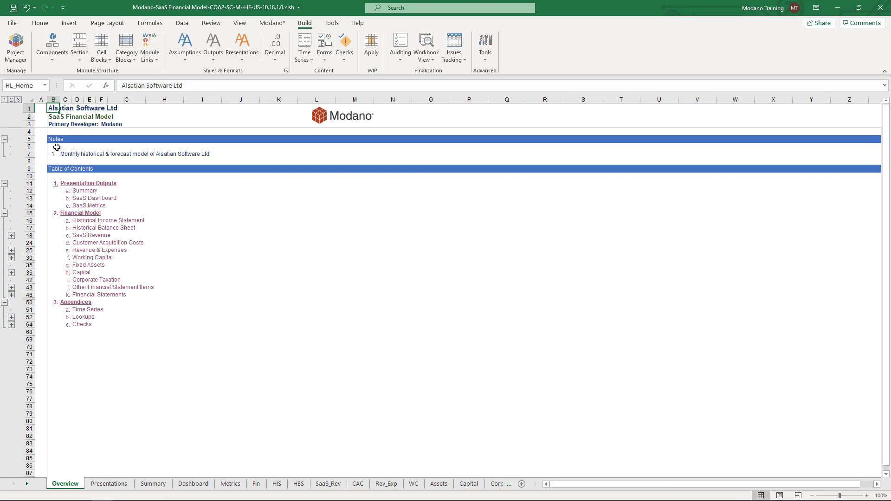
pyautogui.click(93, 221)
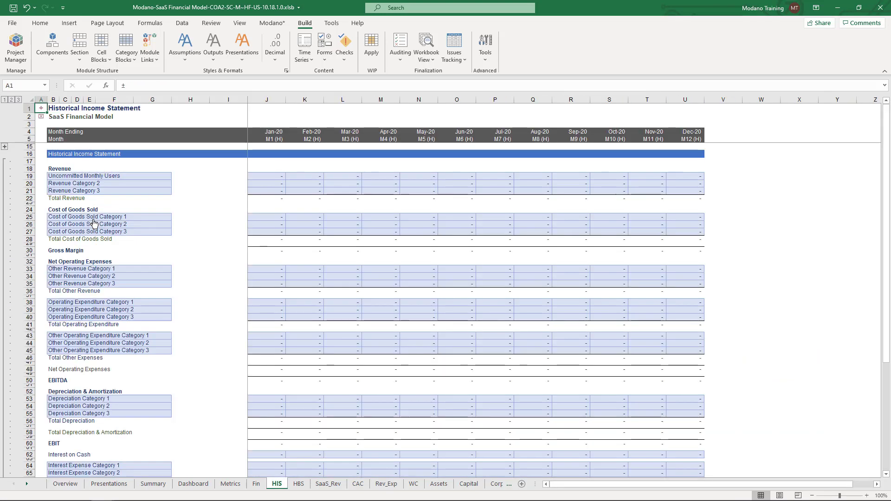
pyautogui.hotkey('alt', 'Tab')
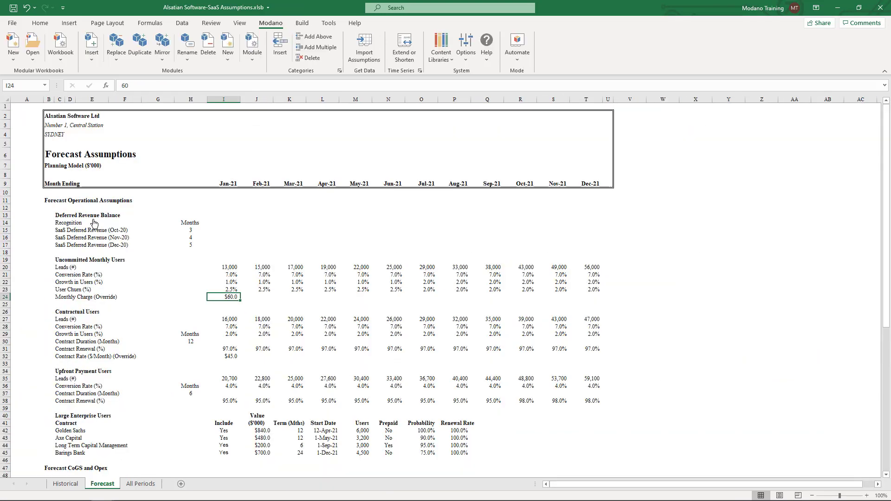
pyautogui.click(65, 485)
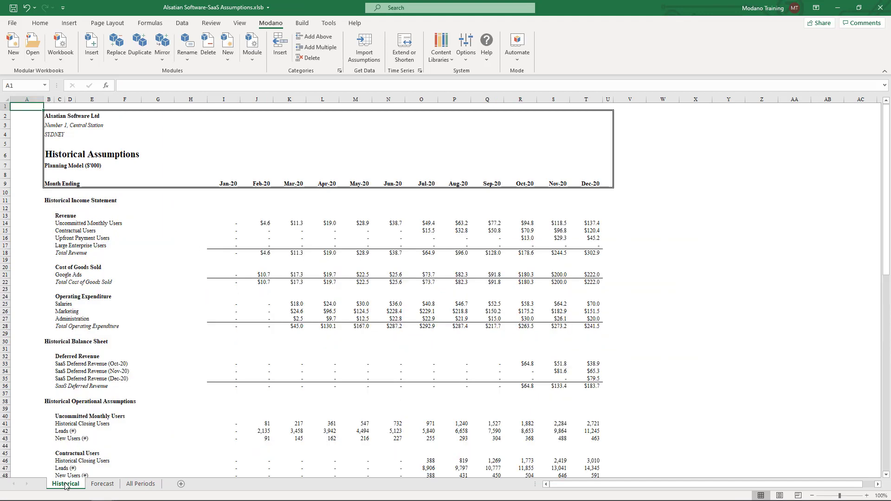
pyautogui.moveTo(216, 223); pyautogui.dragTo(581, 223)
pyautogui.hotkey('ctrl', 'c')
pyautogui.hotkey('ctrl', 'Tab')
pyautogui.click(276, 176)
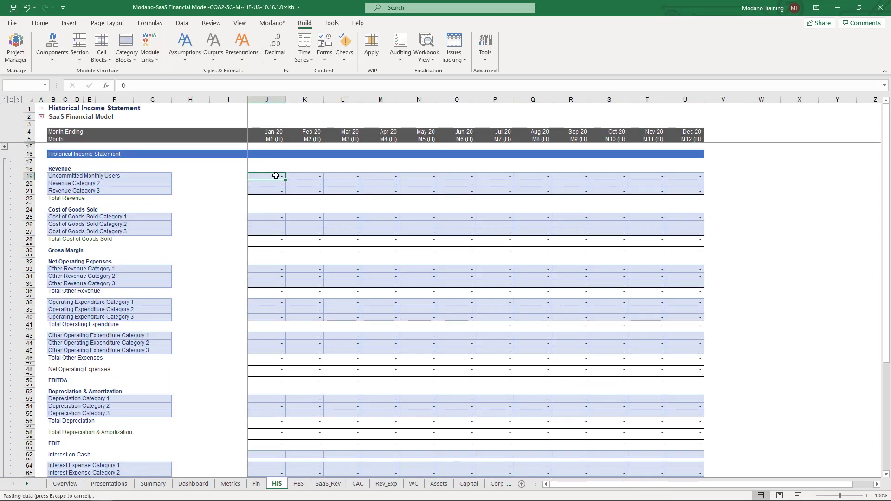
pyautogui.hotkey('ctrl', 'v')
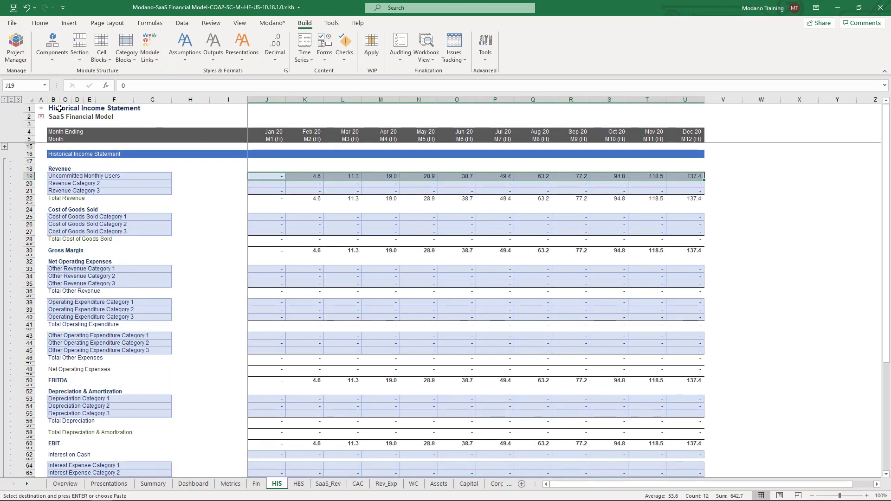
# Open SaaS Revenue from the table of contents and review the Uncommitted Monthly Users Revenue row
pyautogui.click(42, 108)
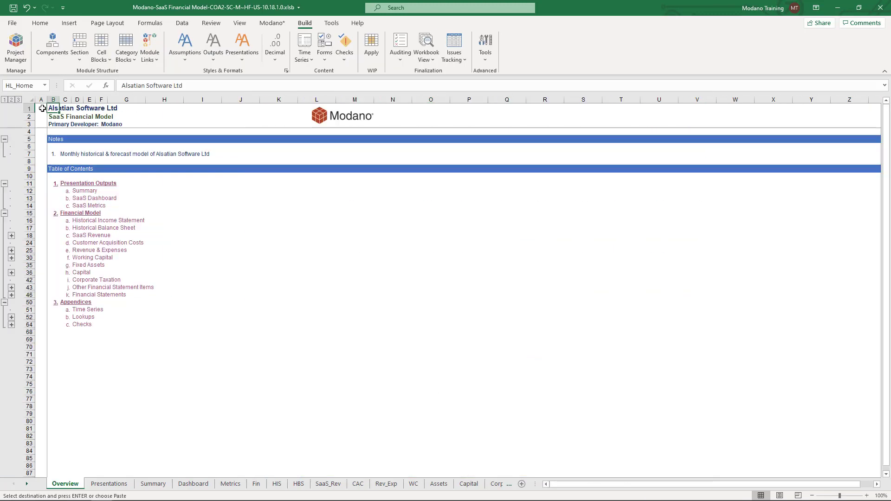
pyautogui.click(95, 236)
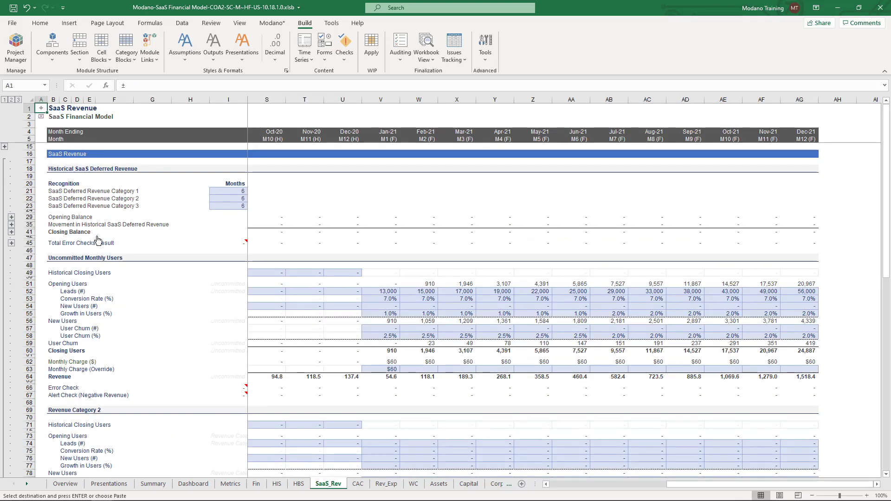
pyautogui.click(30, 376)
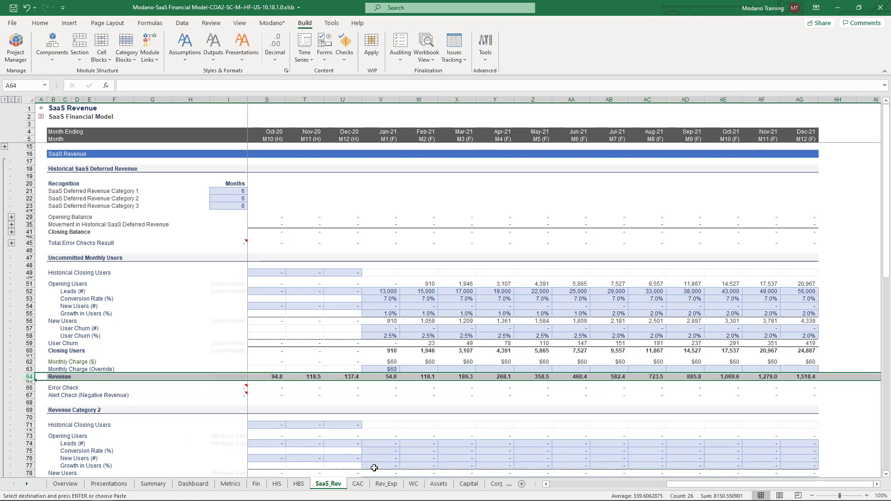
# Copy the Uncommitted Monthly Users Historical Closing Users for Jan-20 to Dec-20 from the Historical assumptions into the matching SaaS Revenue row
pyautogui.hscroll(-8, 546, 486)
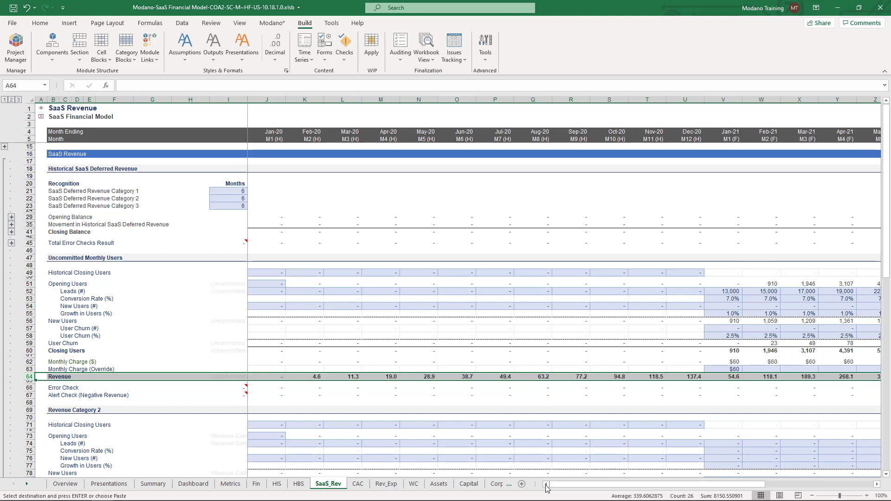
pyautogui.hotkey('ctrl', 'Tab')
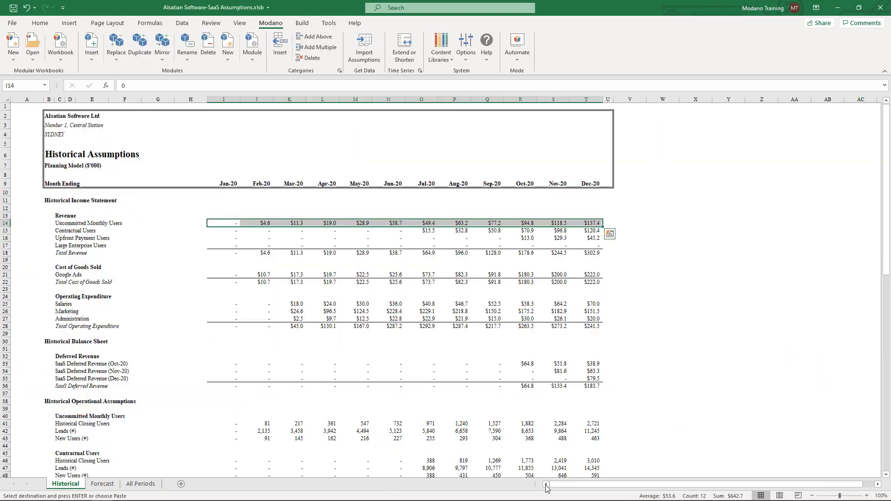
pyautogui.moveTo(234, 423); pyautogui.dragTo(577, 422)
pyautogui.hotkey('ctrl', 'c')
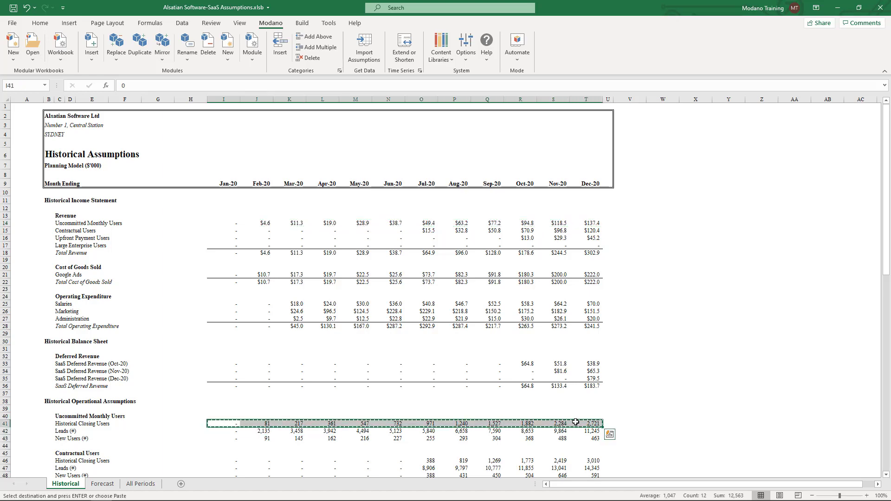
pyautogui.hotkey('ctrl', 'Tab')
pyautogui.click(266, 273)
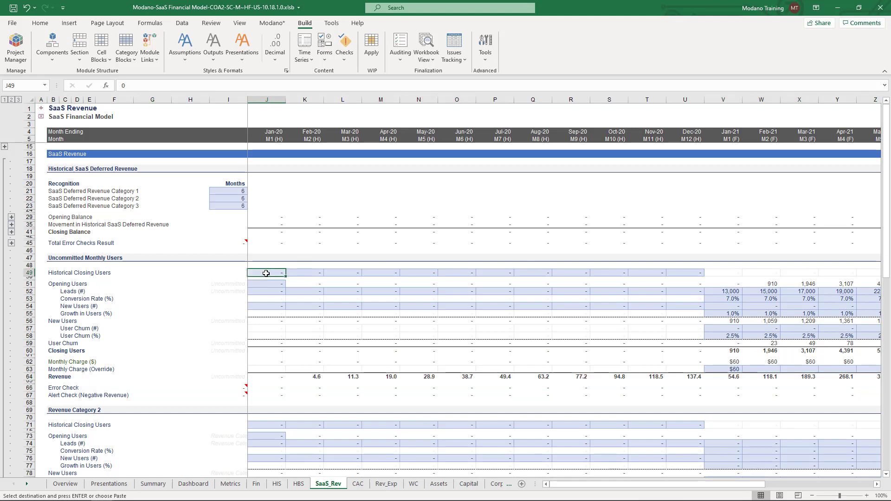
pyautogui.hotkey('ctrl', 'v')
# Copy the Uncommitted Monthly Users Leads (#) for Jan-20 to Dec-20 from the Historical assumptions into the Leads row of SaaS Revenue
pyautogui.hotkey('ctrl', 'Tab')
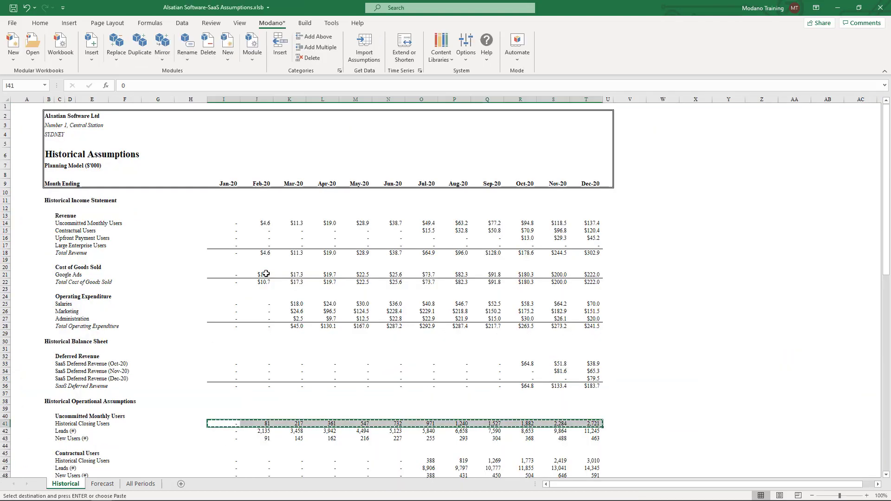
pyautogui.moveTo(227, 431); pyautogui.dragTo(573, 432)
pyautogui.hotkey('ctrl', 'c')
pyautogui.hotkey('ctrl', 'Tab')
pyautogui.click(273, 291)
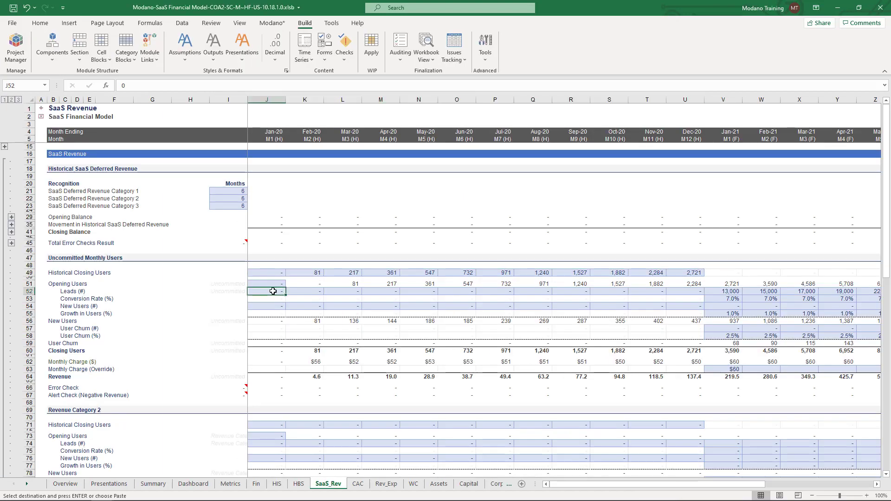
pyautogui.hotkey('ctrl', 'v')
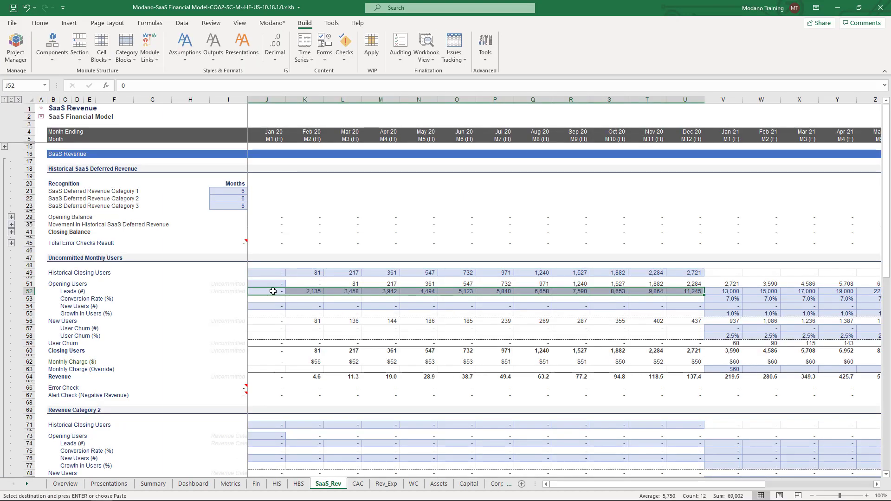
# Copy the Uncommitted Monthly Users New Users (#) for Jan-20 to Dec-20 into SaaS Revenue and check the Monthly Charge ($) row
pyautogui.hotkey('ctrl', 'Tab')
pyautogui.moveTo(229, 439); pyautogui.dragTo(584, 438)
pyautogui.hotkey('ctrl', 'c')
pyautogui.hotkey('ctrl', 'Tab')
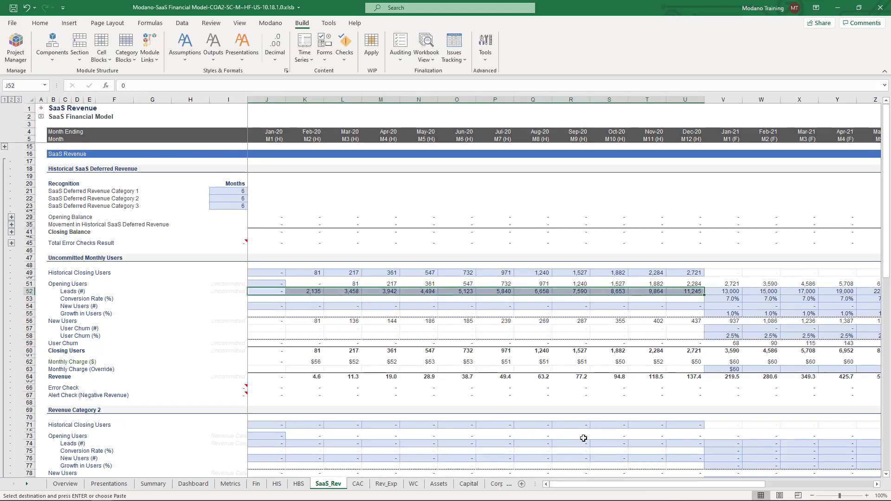
pyautogui.click(260, 305)
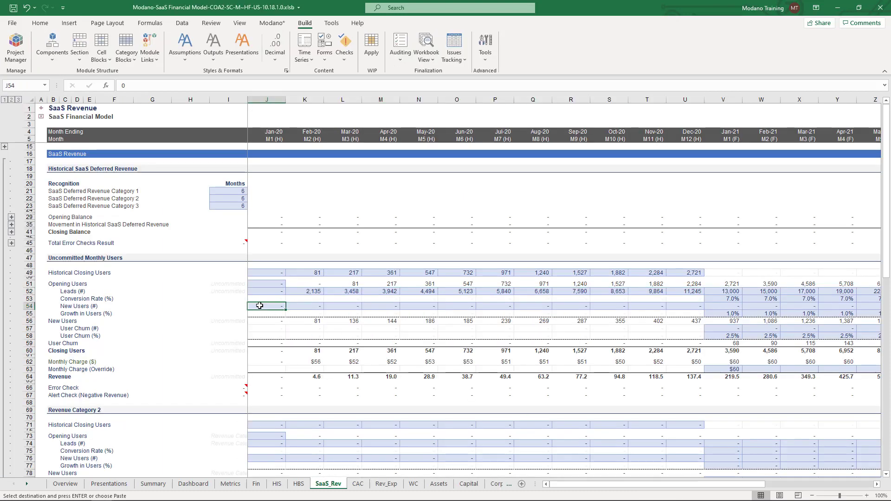
pyautogui.hotkey('ctrl', 'v')
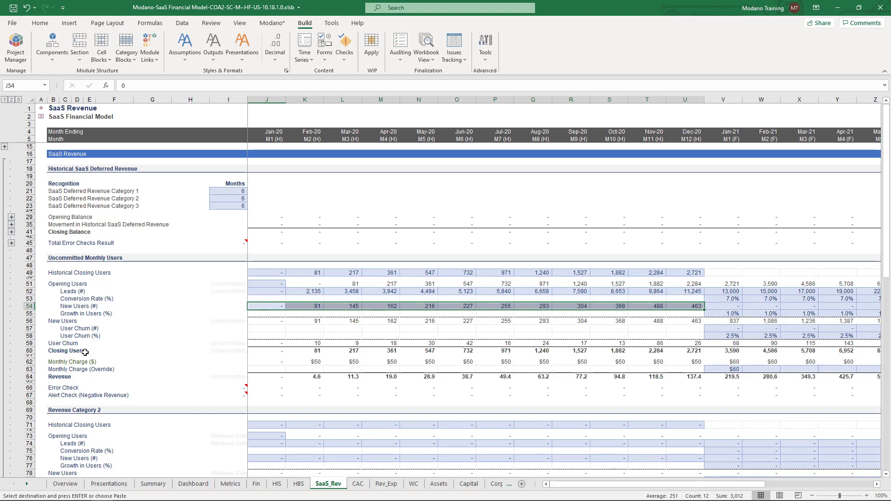
pyautogui.click(30, 362)
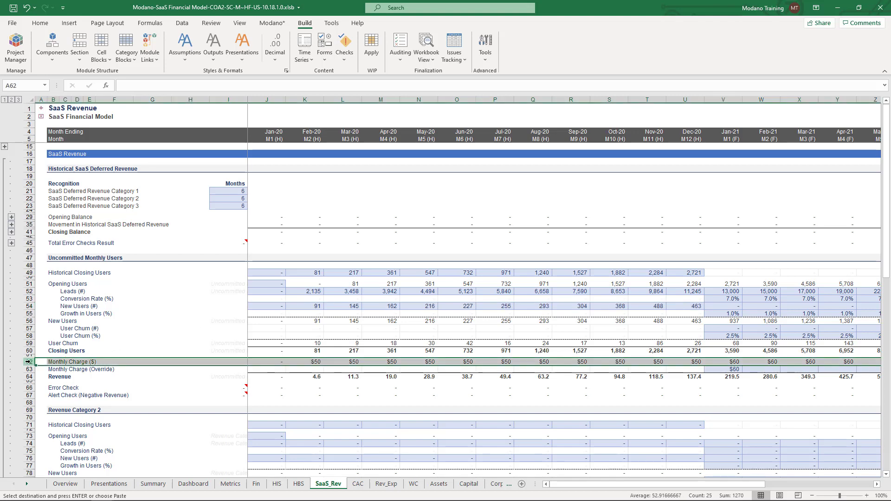
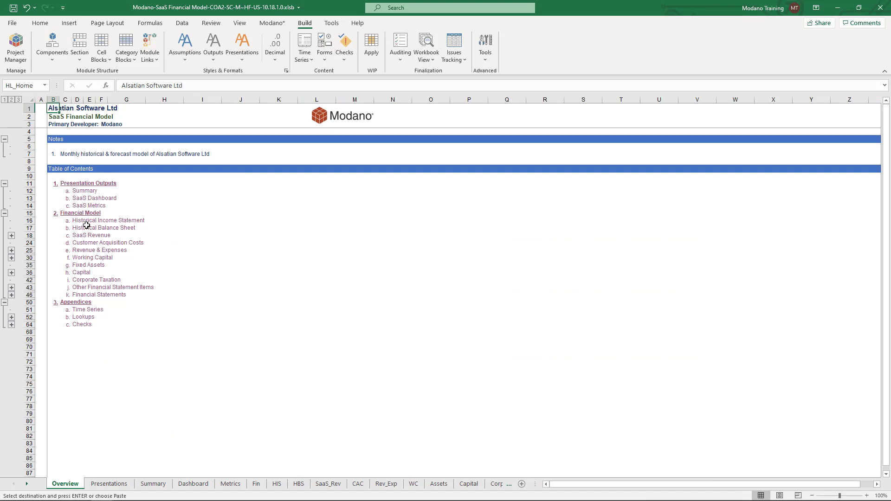
# Replace the Contractual Users module in SaaS Revenue with the SaaS Revenue (Users, Contracts) module from the web, accepting the differing links
pyautogui.click(91, 236)
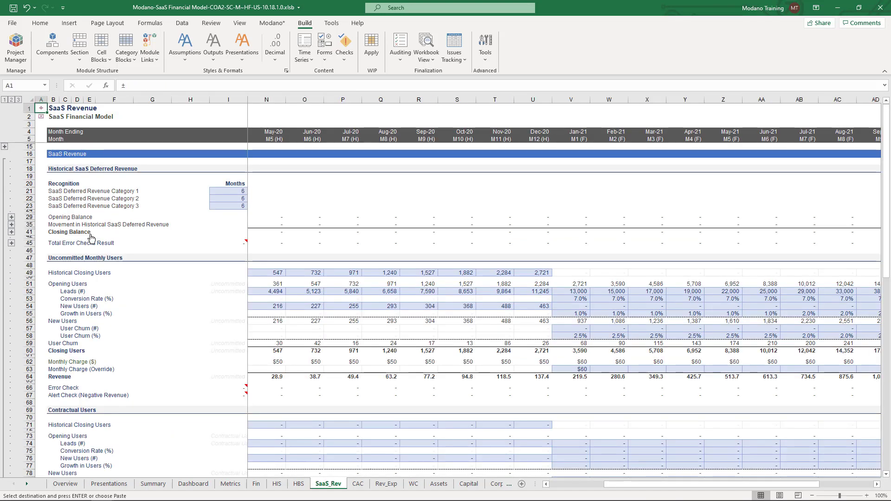
pyautogui.scroll(-10, 88, 232)
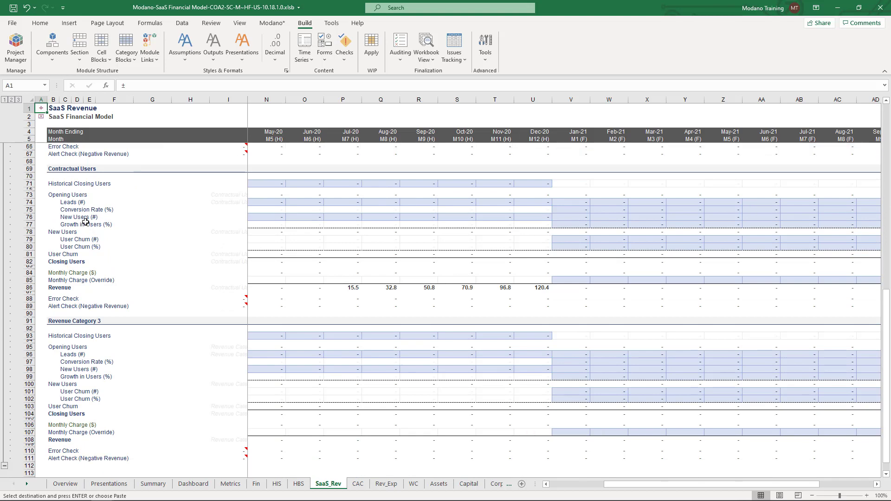
pyautogui.click(51, 170)
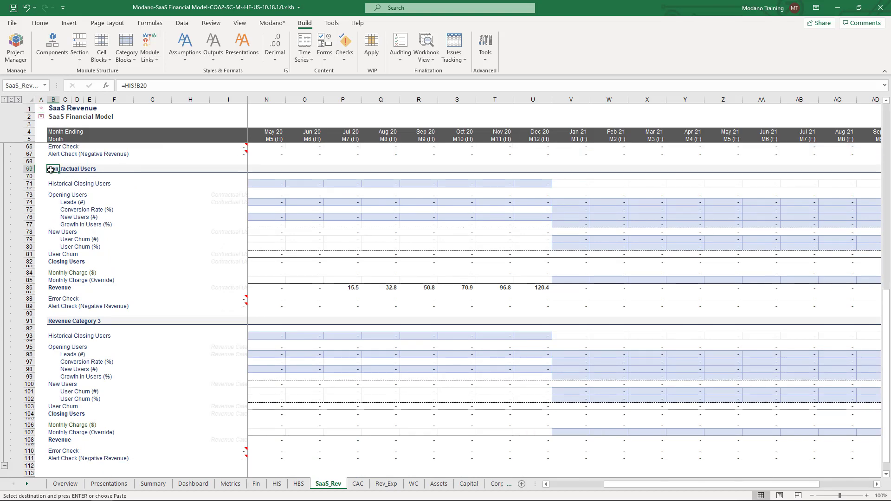
pyautogui.click(264, 25)
pyautogui.click(116, 49)
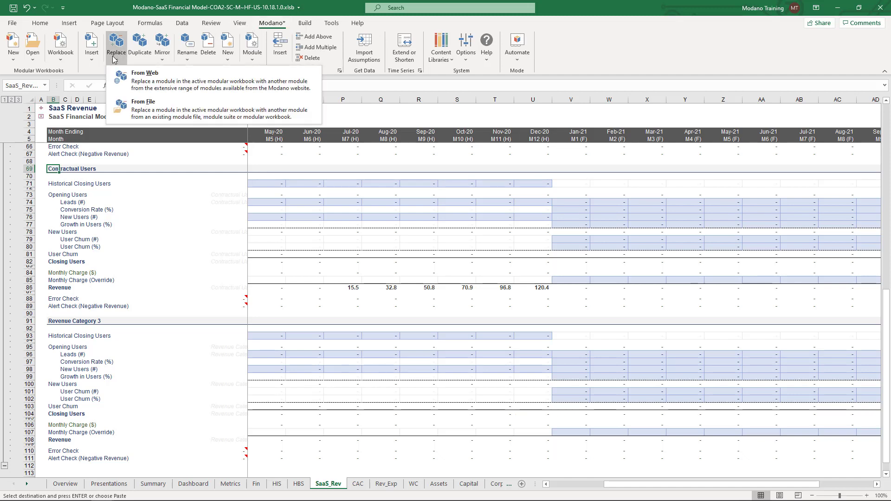
pyautogui.click(179, 87)
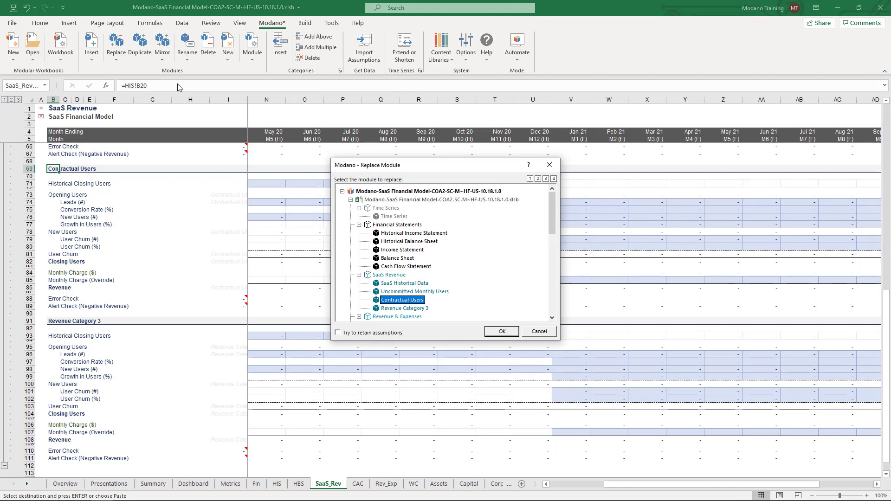
pyautogui.click(491, 330)
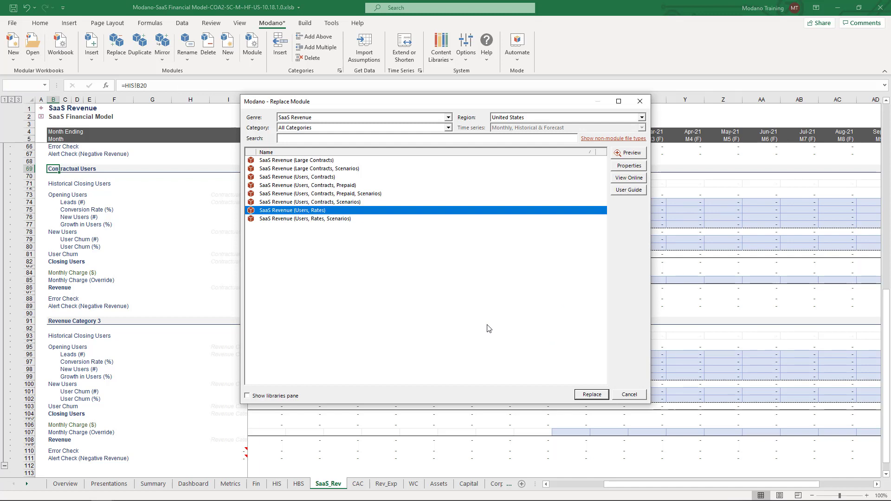
pyautogui.click(353, 178)
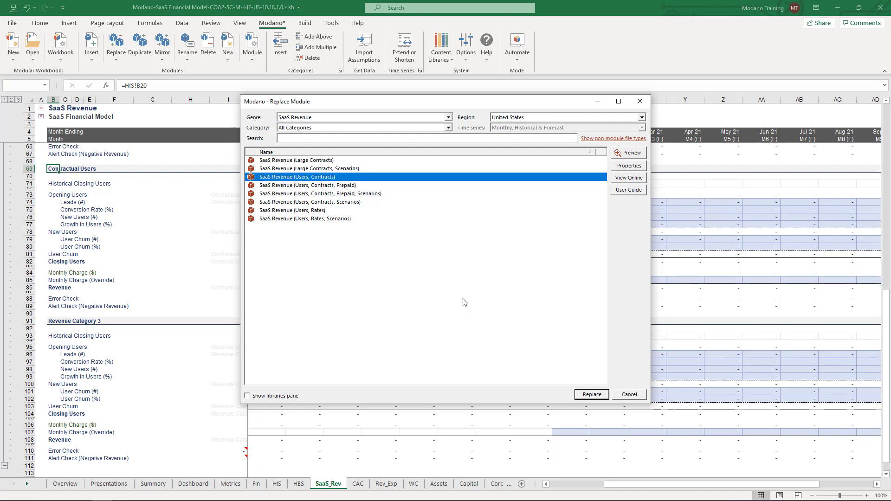
pyautogui.click(588, 395)
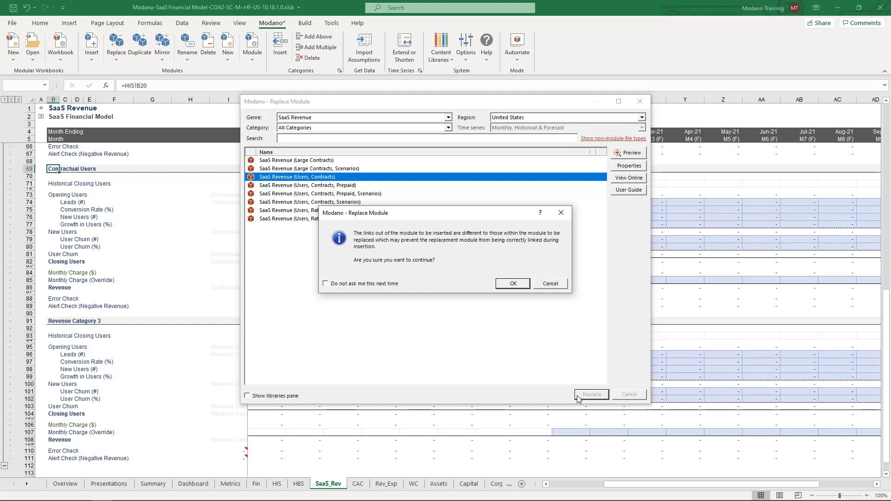
pyautogui.click(512, 283)
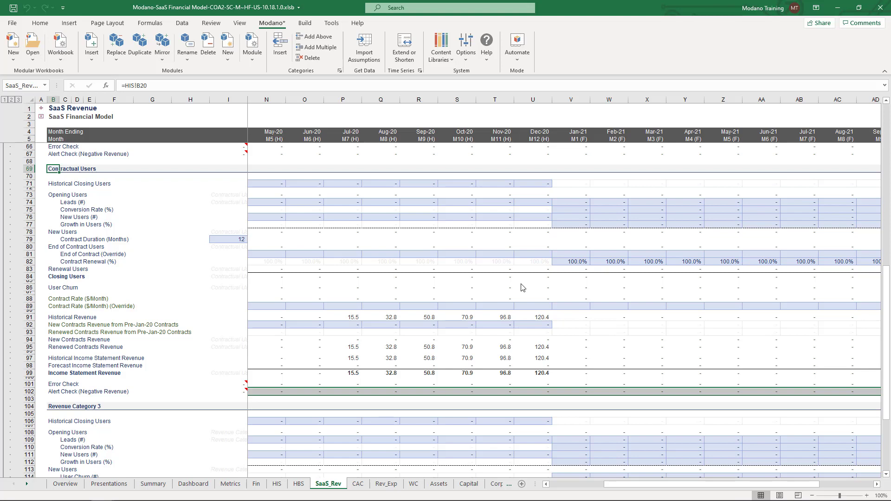
# Copy the Contractual Users Historical Closing Users for Jul-20 to Dec-20 from the Historical assumptions into the matching SaaS Revenue cells
pyautogui.hotkey('alt', 'Tab')
pyautogui.scroll(-2, 521, 284)
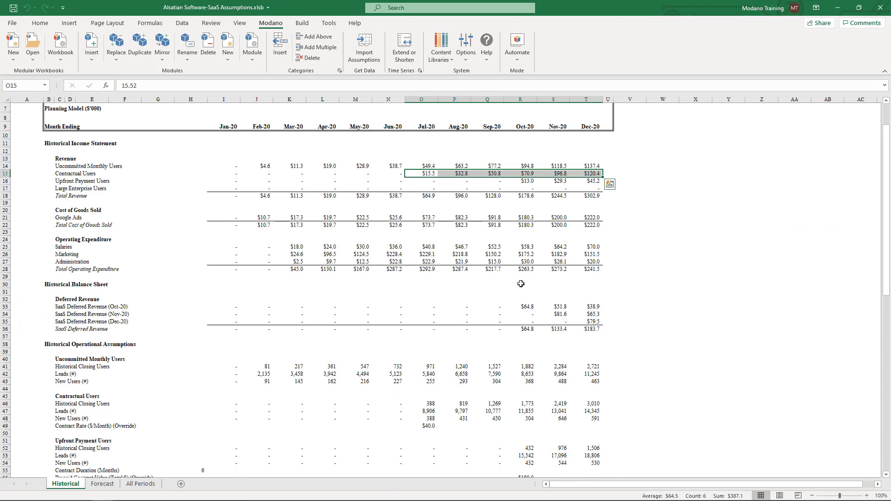
pyautogui.moveTo(427, 404); pyautogui.dragTo(578, 405)
pyautogui.hotkey('ctrl', 'c')
pyautogui.hotkey('alt', 'Tab')
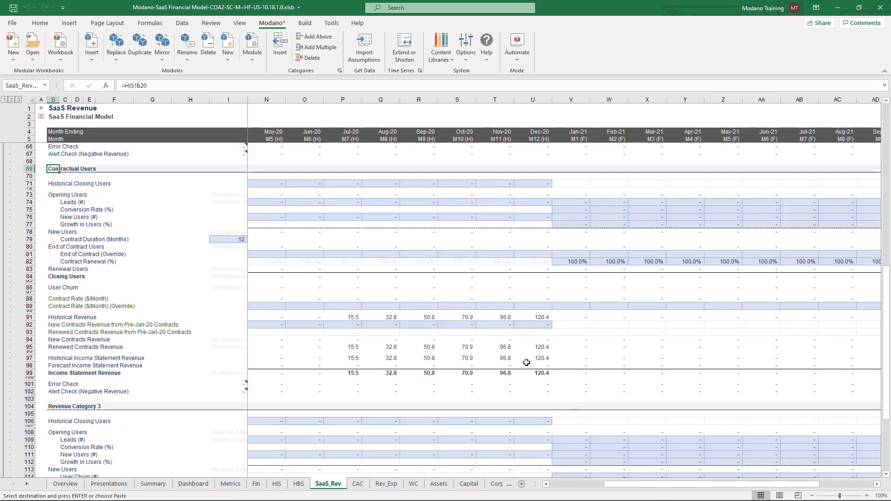
pyautogui.click(346, 184)
pyautogui.moveTo(346, 185); pyautogui.dragTo(534, 185)
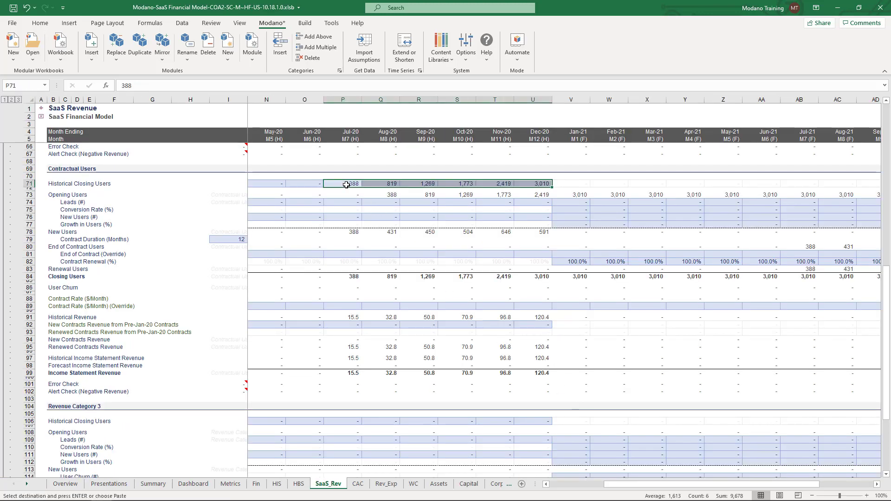
# Copy the Contractual Users Leads (#) for Jul-20 to Dec-20 from the Historical assumptions into the module's Leads row
pyautogui.hotkey('alt', 'Tab')
pyautogui.moveTo(413, 411); pyautogui.dragTo(576, 411)
pyautogui.hotkey('ctrl', 'c')
pyautogui.hotkey('alt', 'Tab')
pyautogui.click(342, 202)
pyautogui.hotkey('ctrl', 'v')
# Copy the Contractual Users New Users (#) for Jul-20 to Dec-20 from the Historical assumptions into the module's New Users (#) row
pyautogui.hotkey('alt', 'Tab')
pyautogui.moveTo(420, 419); pyautogui.dragTo(588, 419)
pyautogui.press('Escape')
pyautogui.hotkey('ctrl', 'c')
pyautogui.hotkey('alt', 'Tab')
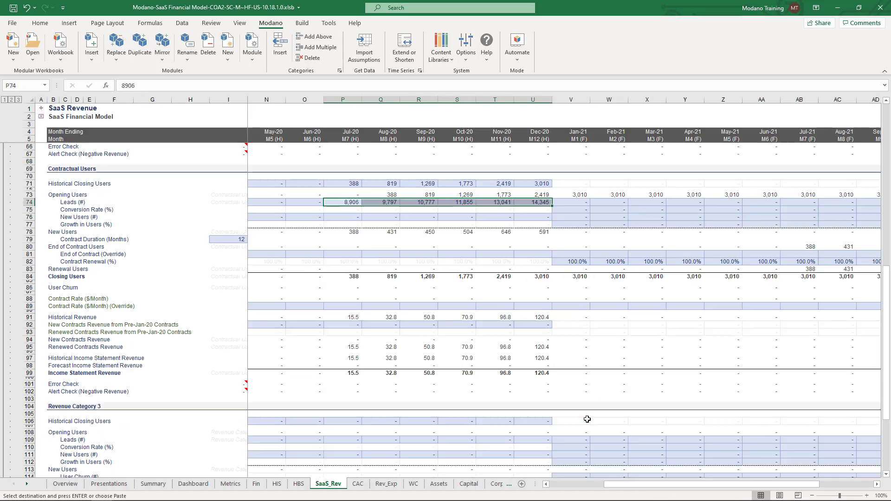
pyautogui.click(337, 217)
pyautogui.hotkey('ctrl', 'v')
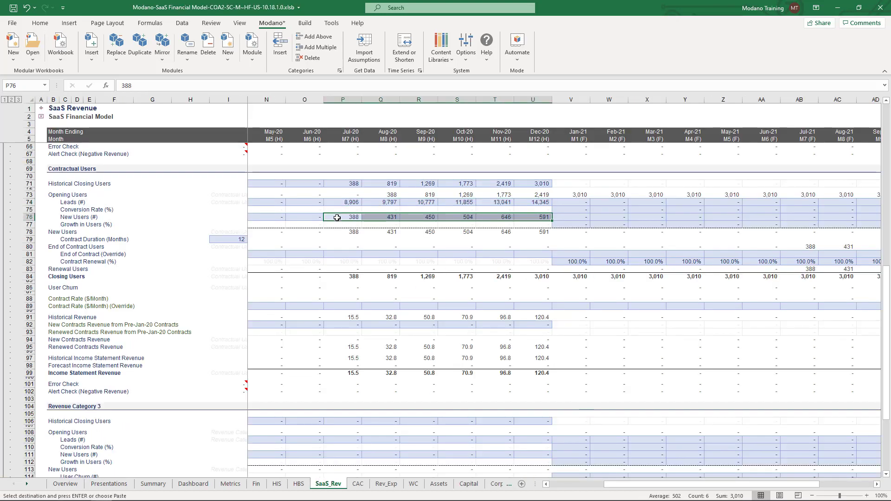
# Copy the $40 Contract Rate ($/Month) override for Contractual Users from the Historical assumptions into the Jul-20 override cell
pyautogui.hotkey('alt', 'Tab')
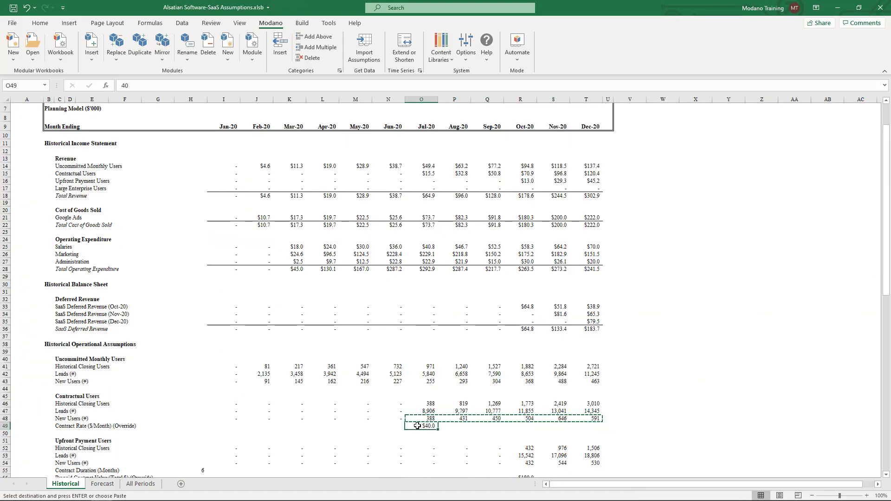
pyautogui.hotkey('alt', 'Tab')
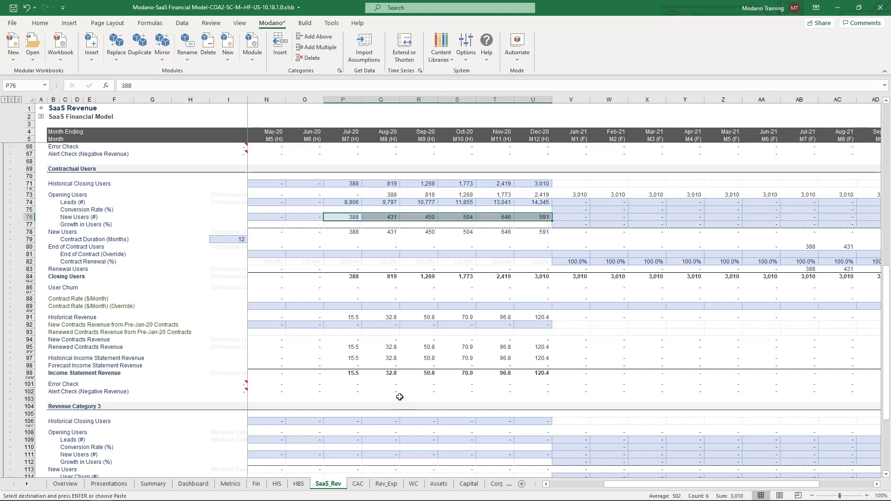
pyautogui.click(345, 308)
pyautogui.hotkey('ctrl', 'v')
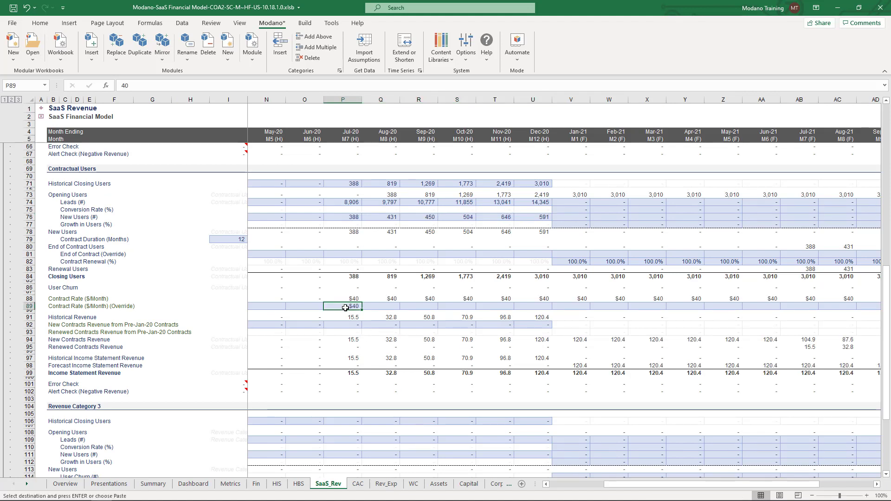
# Compare the Contractual Users New Users for Jul-20 to Dec-20 with the End of Contract Users for Jul-21 to Dec-21
pyautogui.moveTo(340, 232); pyautogui.dragTo(522, 232)
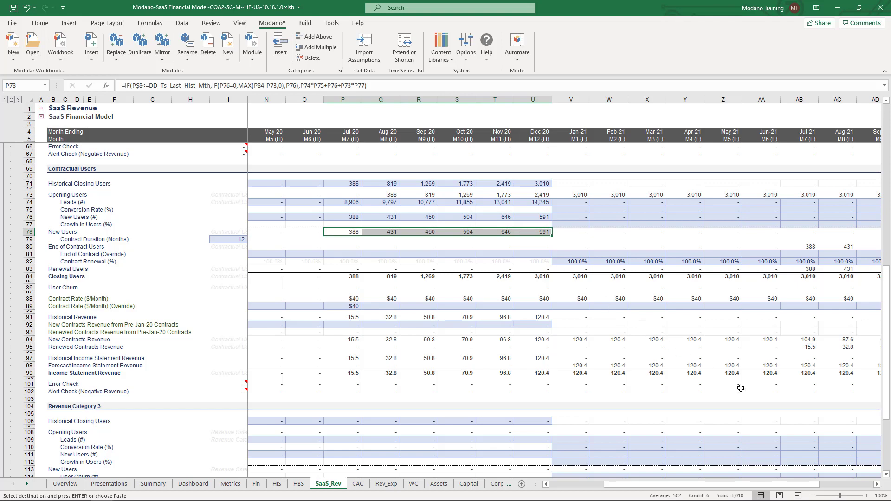
pyautogui.click(877, 485)
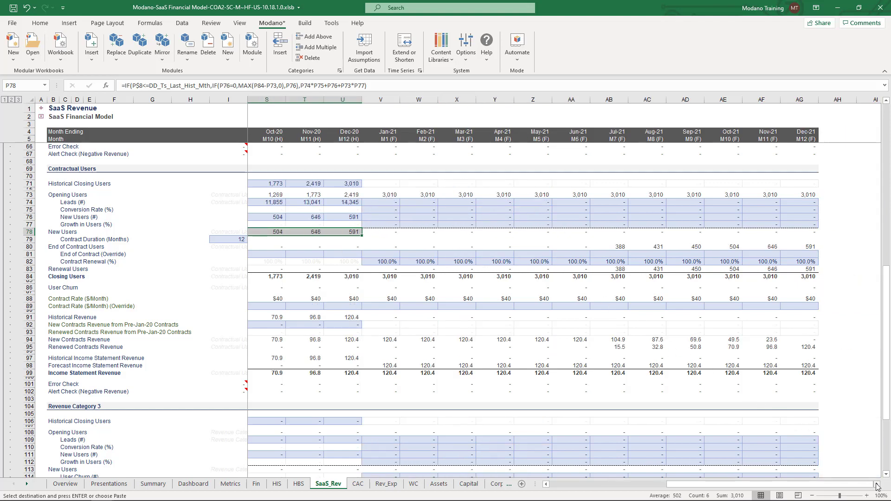
pyautogui.moveTo(606, 246); pyautogui.dragTo(786, 245)
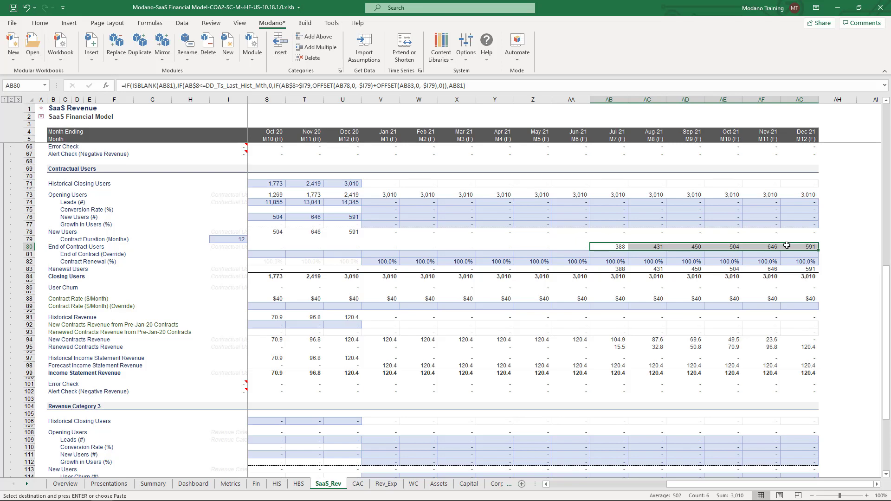
# Copy the Contractual Users Contract Renewal (%) of 97% for Jan-21 to Dec-21 from the Forecast assumptions into the module's Contract Renewal row
pyautogui.hotkey('ctrl', 'Tab')
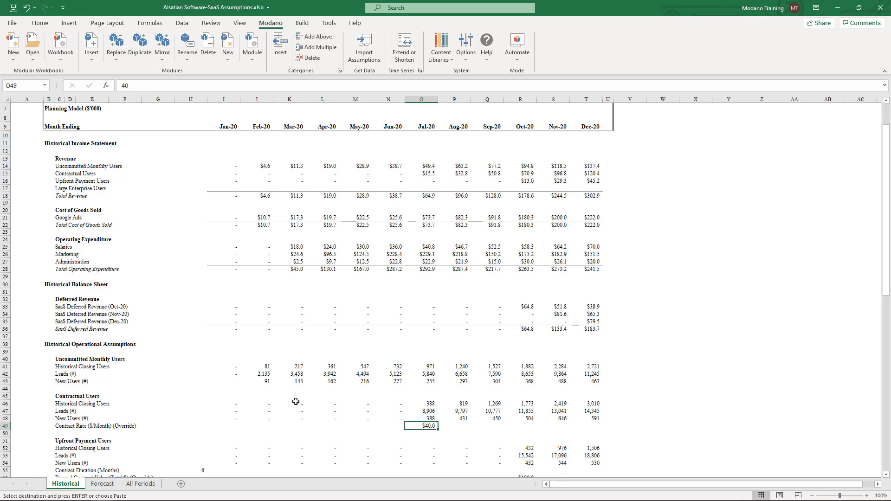
pyautogui.click(99, 484)
pyautogui.moveTo(217, 350); pyautogui.dragTo(579, 349)
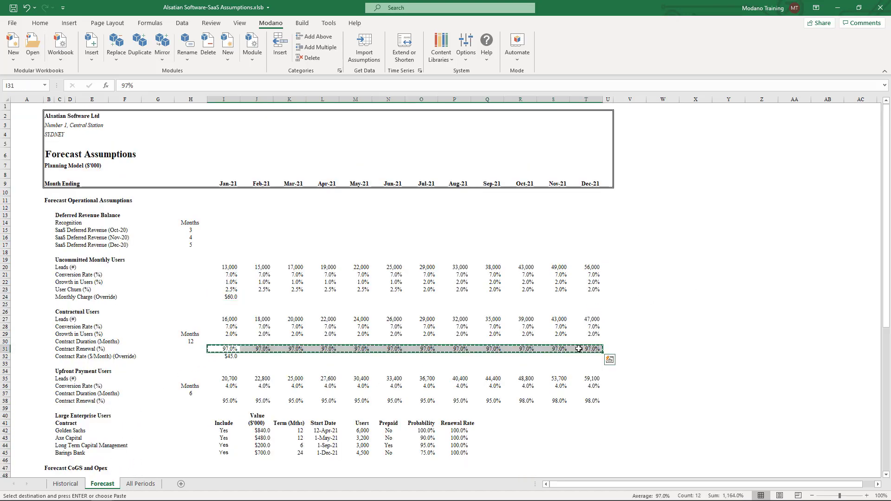
pyautogui.hotkey('ctrl', 'c')
pyautogui.hotkey('ctrl', 'Tab')
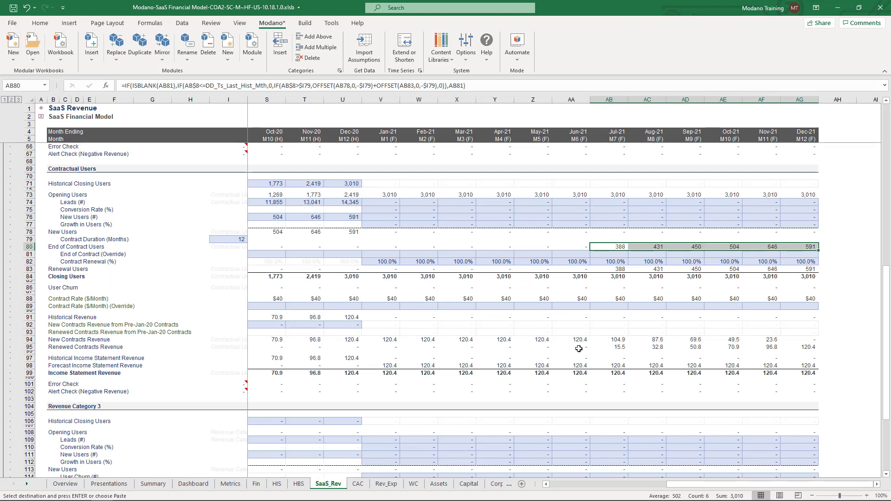
pyautogui.click(369, 261)
pyautogui.hotkey('ctrl', 'v')
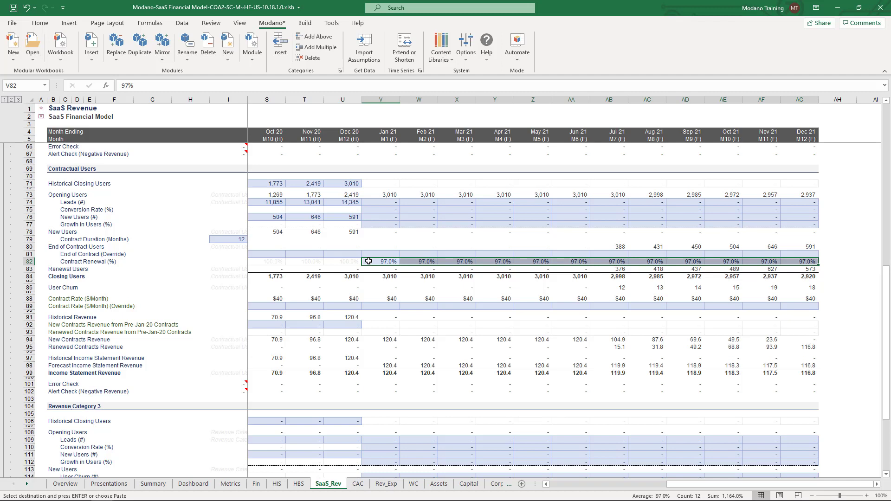
pyautogui.moveTo(599, 247); pyautogui.dragTo(599, 270)
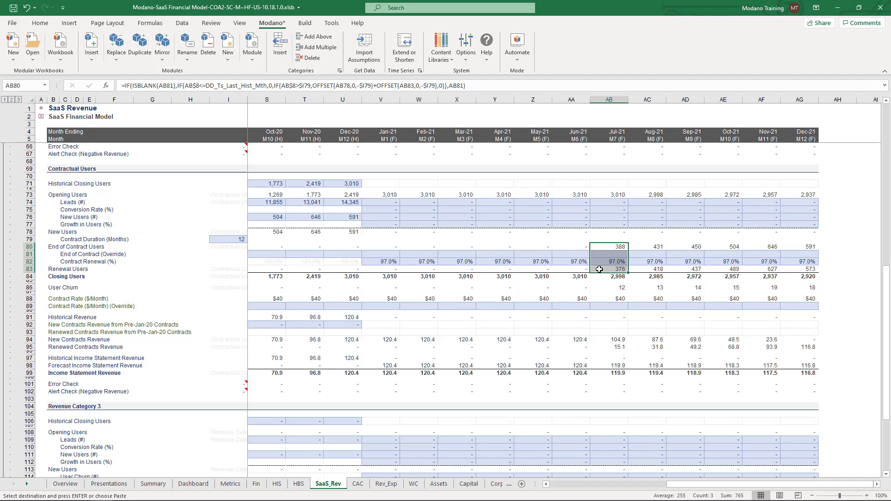
# Set the Contractual Users Contract Rate ($/Month) override for Jan-21 to $45 and check the forecast New Contracts Revenue
pyautogui.click(384, 307)
pyautogui.write('45')
pyautogui.press('Return')
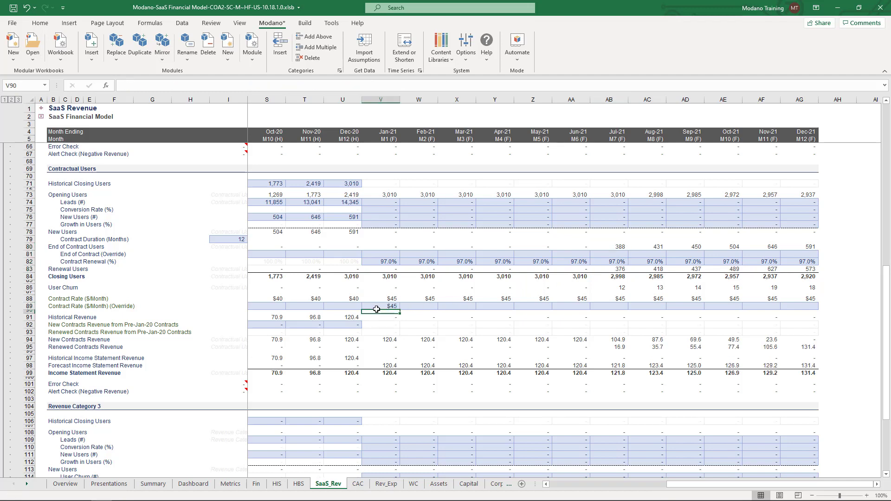
pyautogui.moveTo(378, 340); pyautogui.dragTo(560, 340)
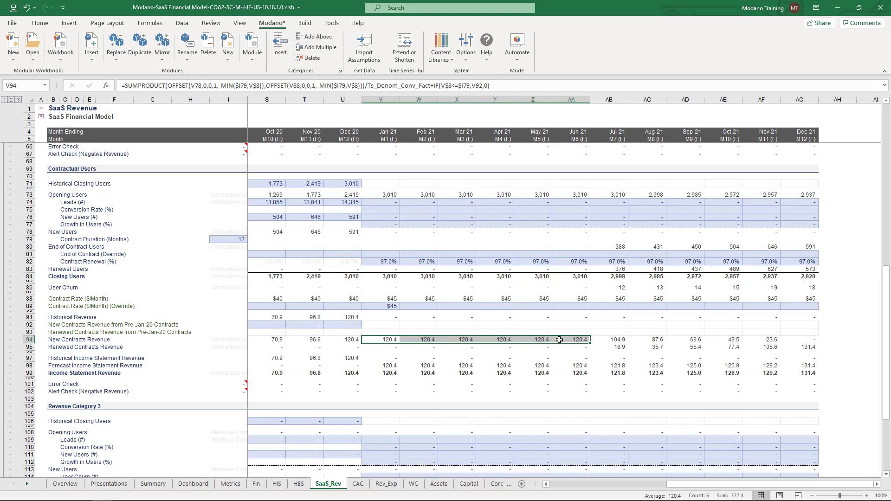
pyautogui.click(600, 338)
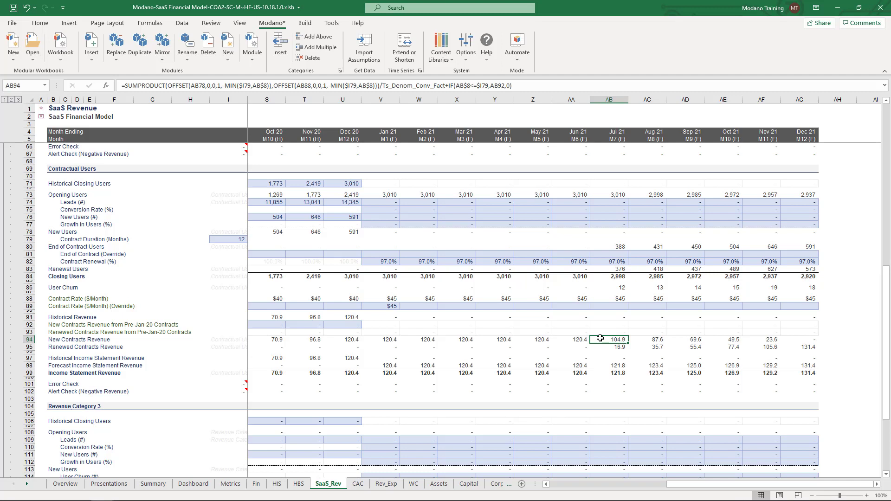
# Copy the Contractual Users Leads (#) for Jan-21 to Dec-21 from the Forecast assumptions into the module's Leads row
pyautogui.hotkey('alt', 'Tab')
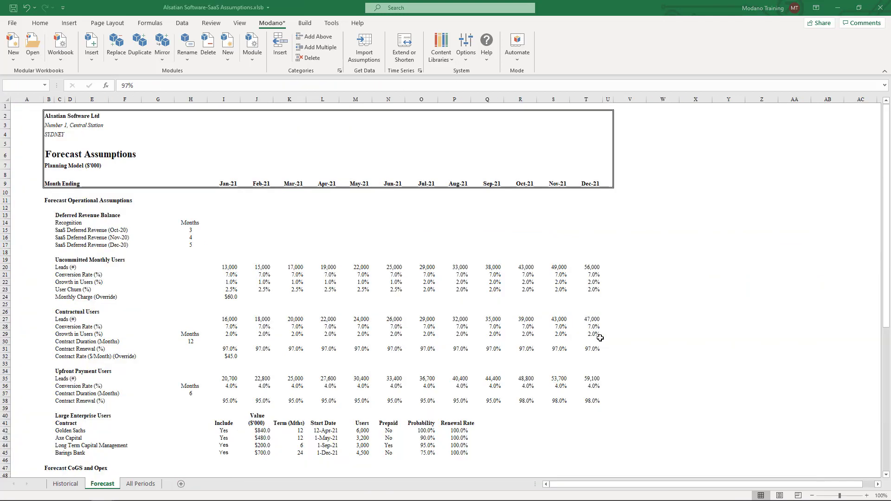
pyautogui.moveTo(230, 319); pyautogui.dragTo(576, 319)
pyautogui.hotkey('ctrl', 'c')
pyautogui.hotkey('alt', 'Tab')
pyautogui.click(374, 202)
pyautogui.press('Return')
# Copy the 7% Contractual Users Conversion Rate for Jan-21 to Dec-21 from the Forecast assumptions into the module's Conversion Rate (%) row
pyautogui.hotkey('alt', 'Tab')
pyautogui.moveTo(223, 326); pyautogui.dragTo(579, 329)
pyautogui.hotkey('alt', 'Tab')
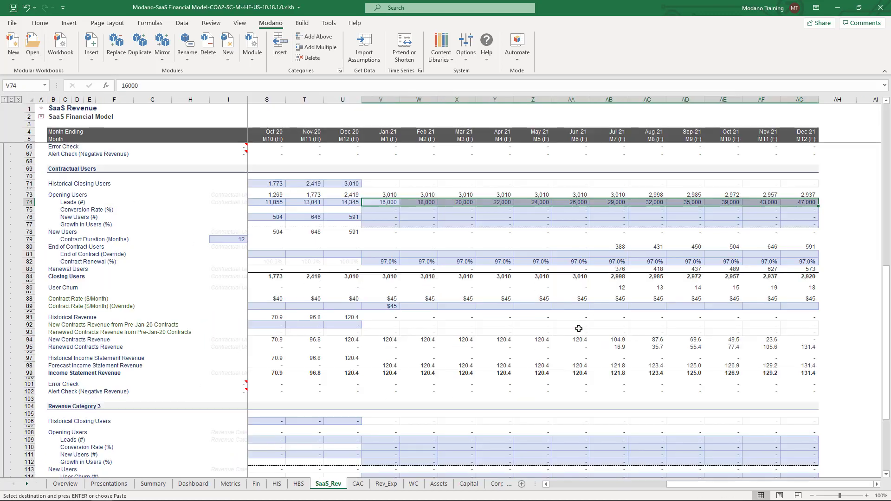
pyautogui.click(371, 210)
pyautogui.press('Return')
# Copy the 2% Contractual Users Growth in Users for Jan-21 to Dec-21 from the Forecast assumptions into the module's Growth in Users (%) row
pyautogui.hotkey('alt', 'Tab')
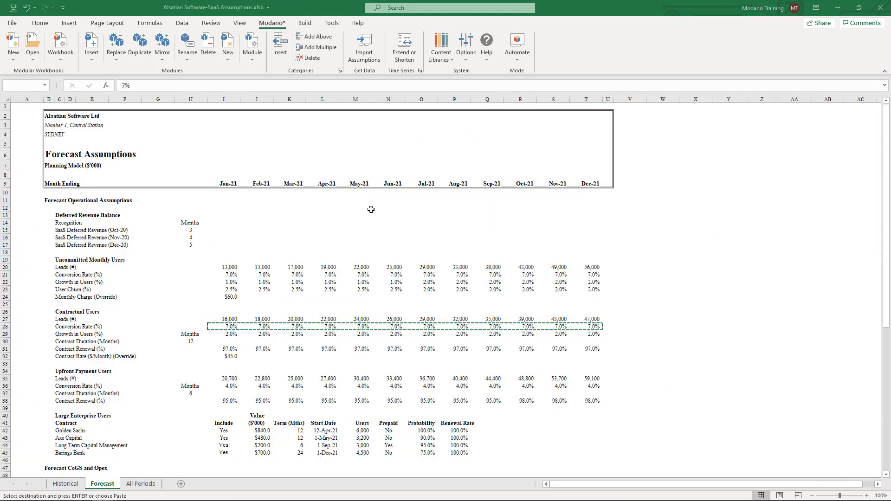
pyautogui.moveTo(232, 334); pyautogui.dragTo(580, 334)
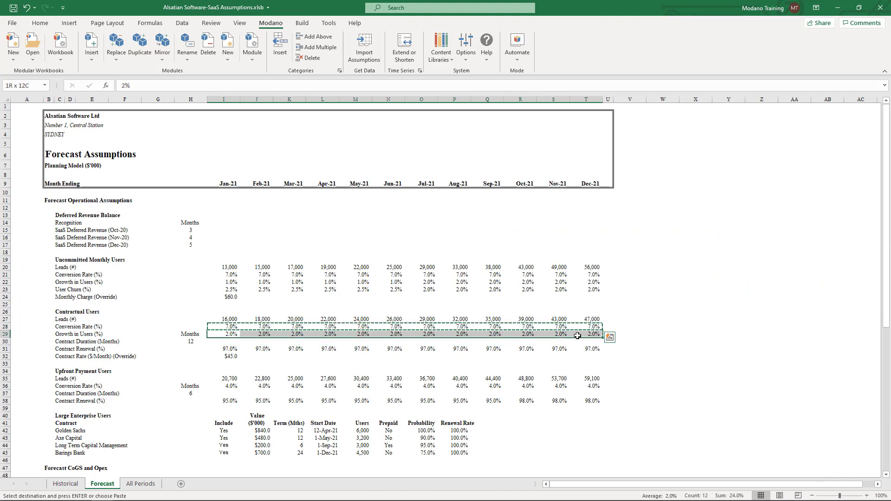
pyautogui.hotkey('ctrl', 'c')
pyautogui.hotkey('alt', 'Tab')
pyautogui.click(382, 226)
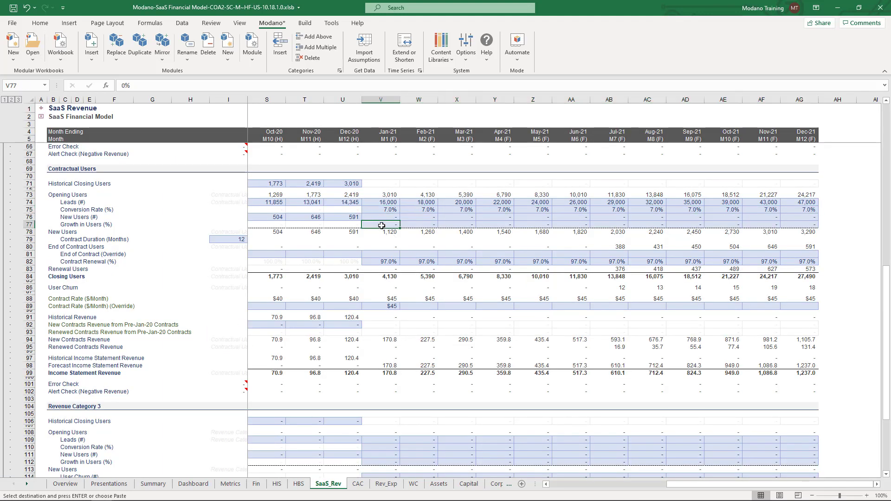
pyautogui.hotkey('ctrl', 'v')
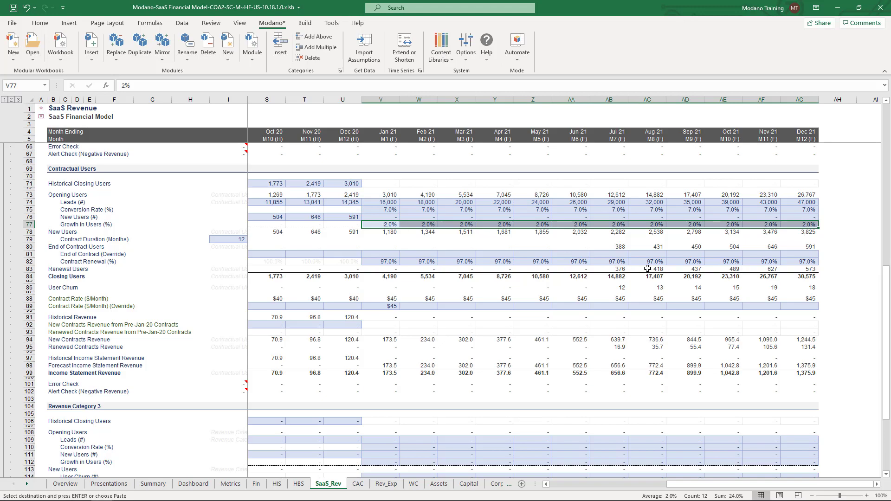
pyautogui.click(788, 276)
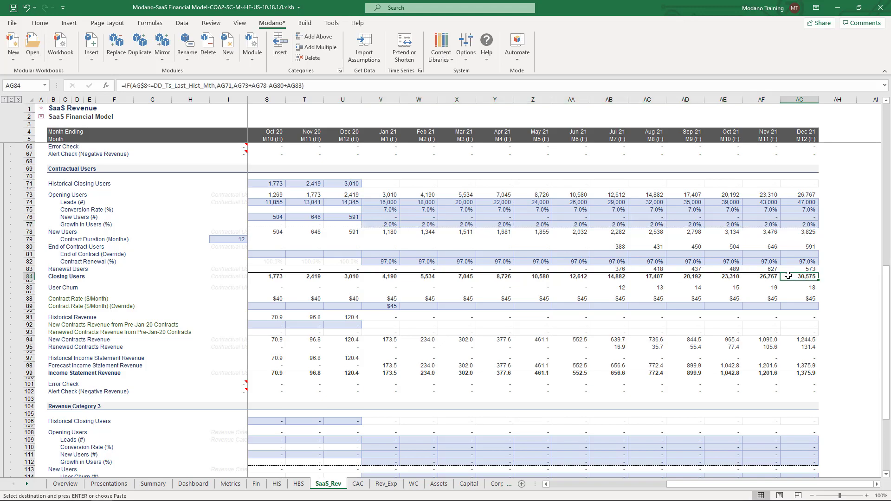
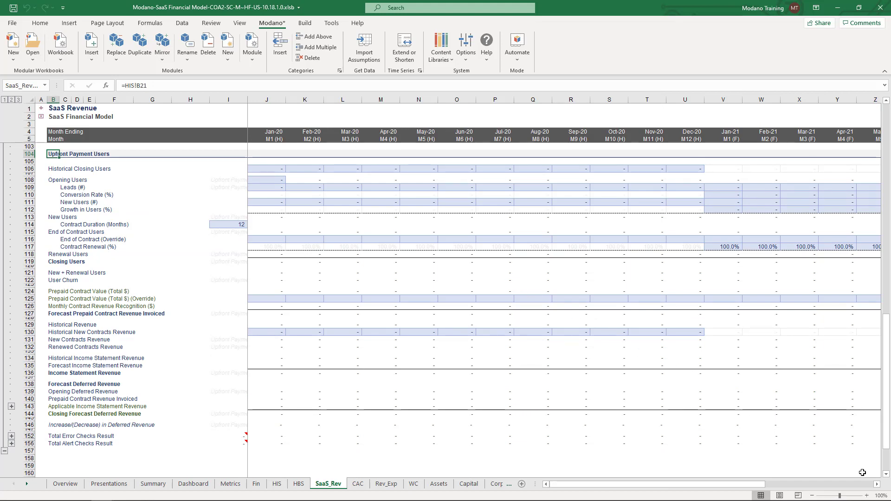
# Enter 25,000 Leads and a 4% Conversion Rate for Mar-21 in the Upfront Payment Users module
pyautogui.click(876, 484)
pyautogui.click(877, 484)
pyautogui.click(877, 485)
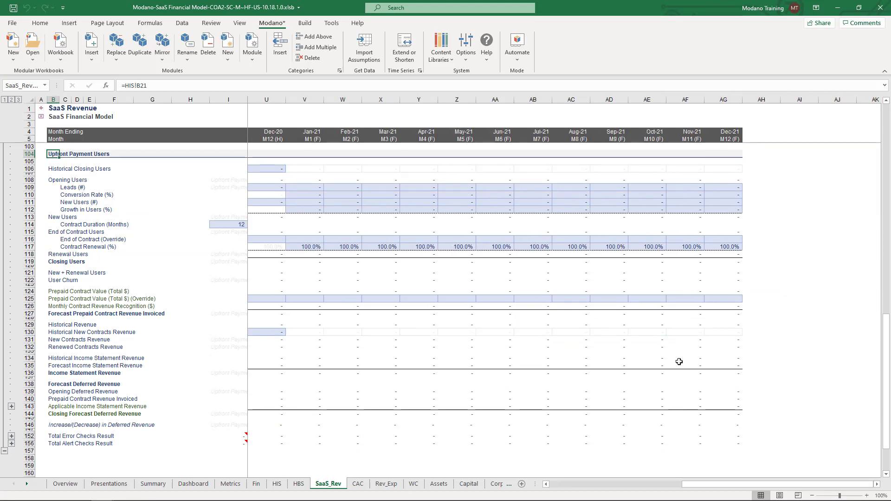
pyautogui.click(381, 187)
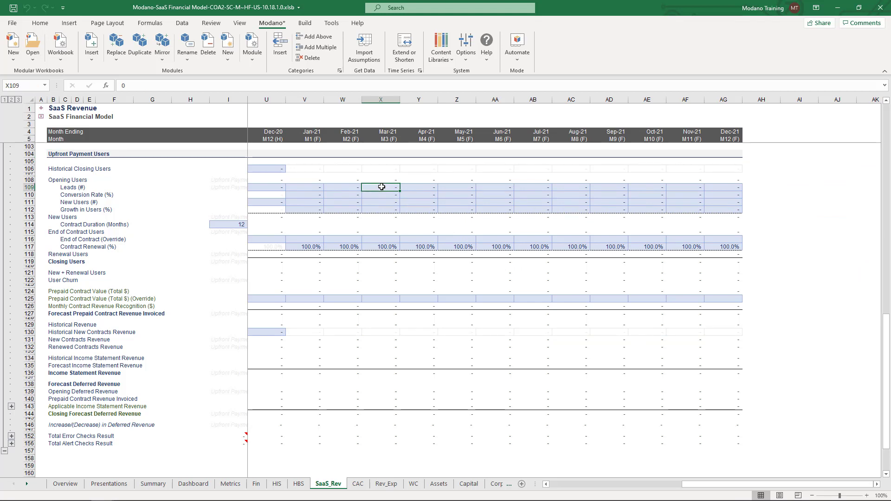
pyautogui.write('2')
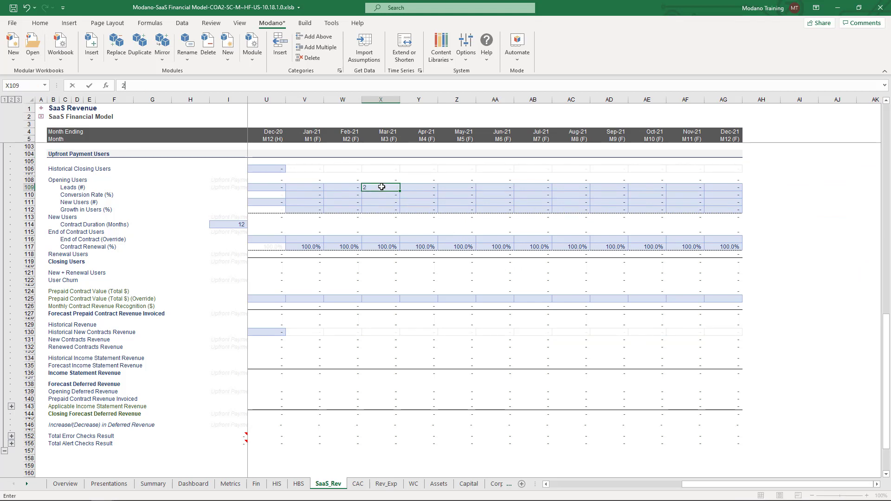
pyautogui.write('5000')
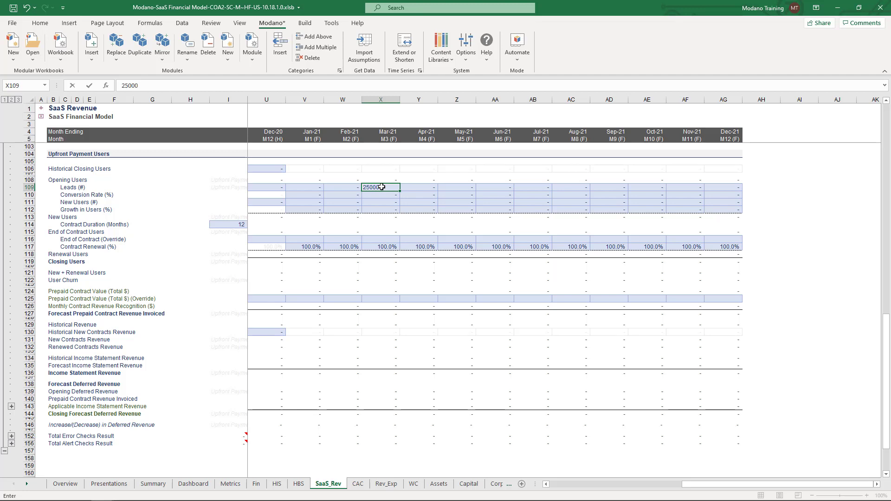
pyautogui.press('Return')
pyautogui.write('4%')
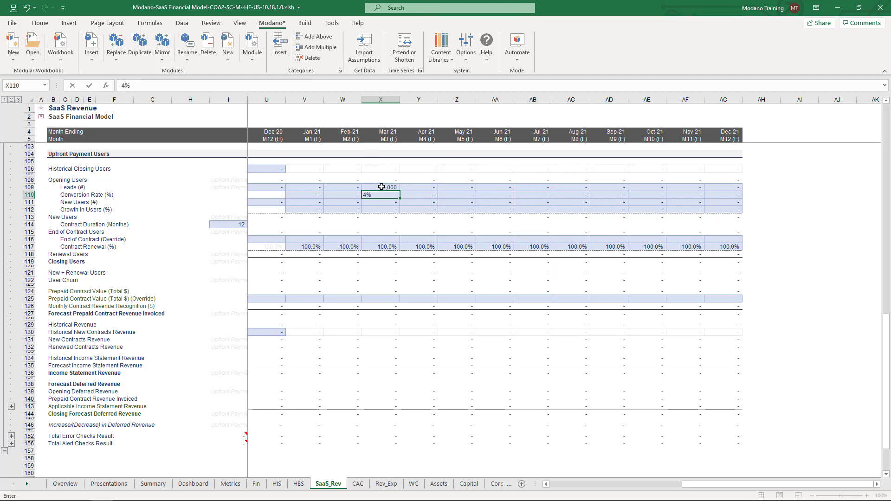
pyautogui.press('Return')
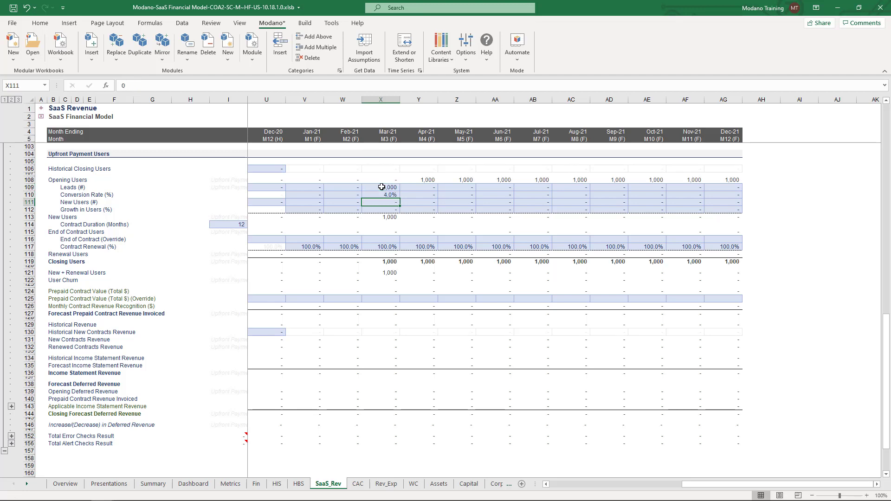
# Set the Upfront Payment Users Contract Duration to 6 months and the Sep-21 Contract Renewal to 0%
pyautogui.click(237, 224)
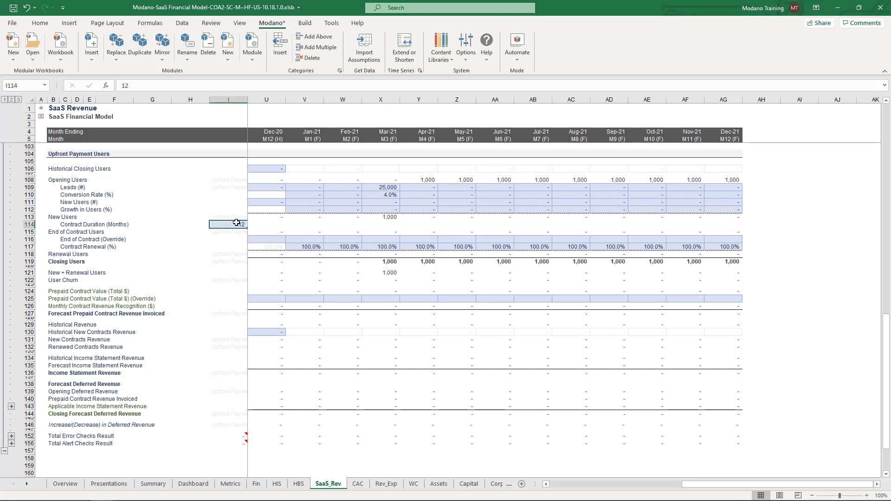
pyautogui.write('6')
pyautogui.press('Return')
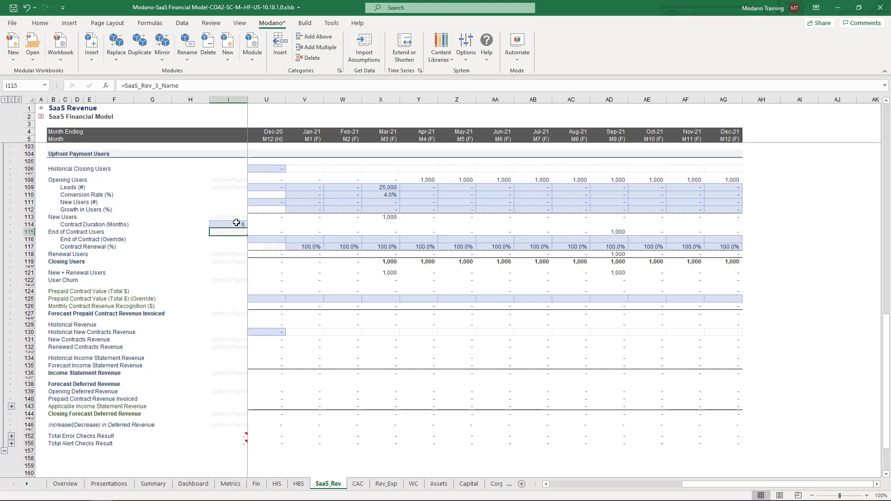
pyautogui.click(601, 248)
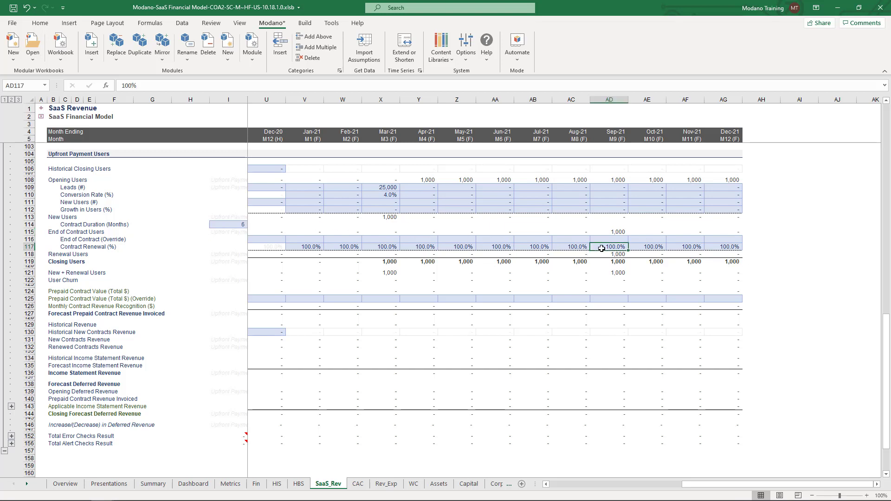
pyautogui.write('0')
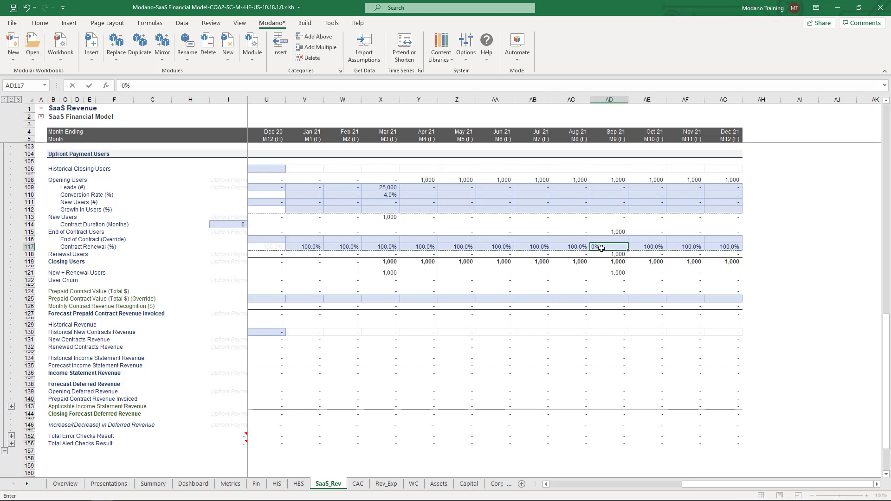
pyautogui.press('Return')
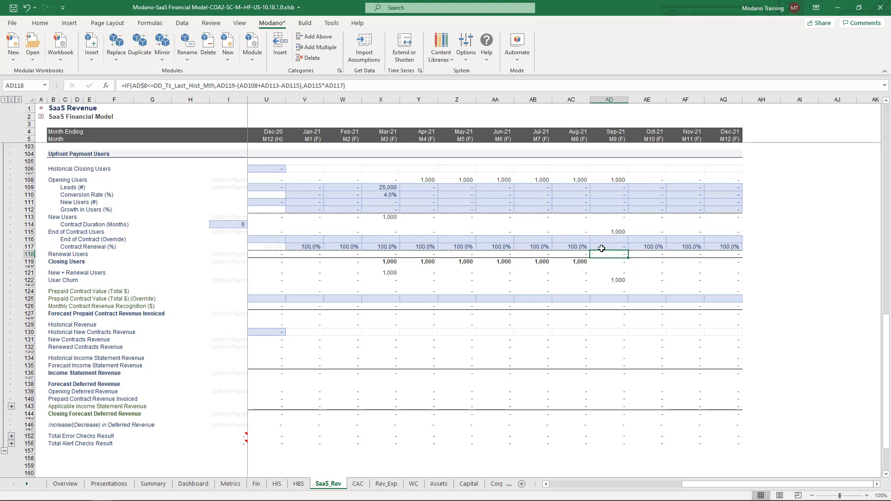
# Set the Mar-21 Prepaid Contract Value (Total $) override to $180 and check the invoiced and New Contracts Revenue rows
pyautogui.click(391, 299)
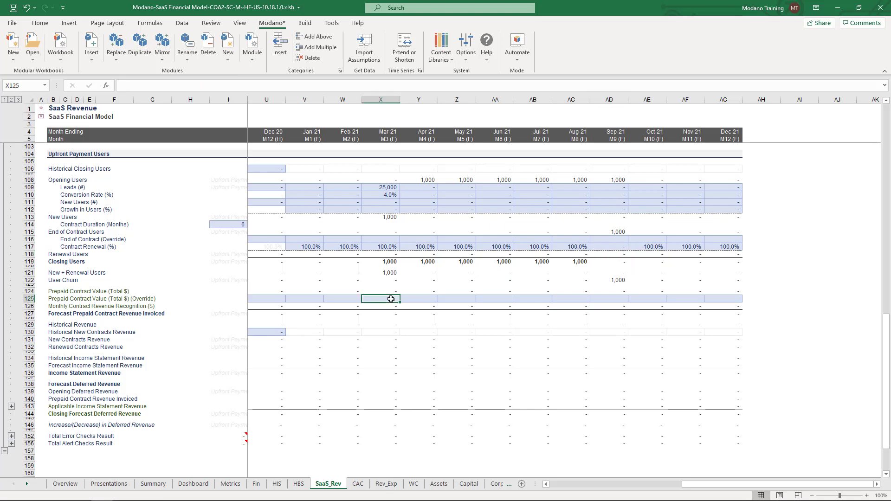
pyautogui.write('180')
pyautogui.press('Return')
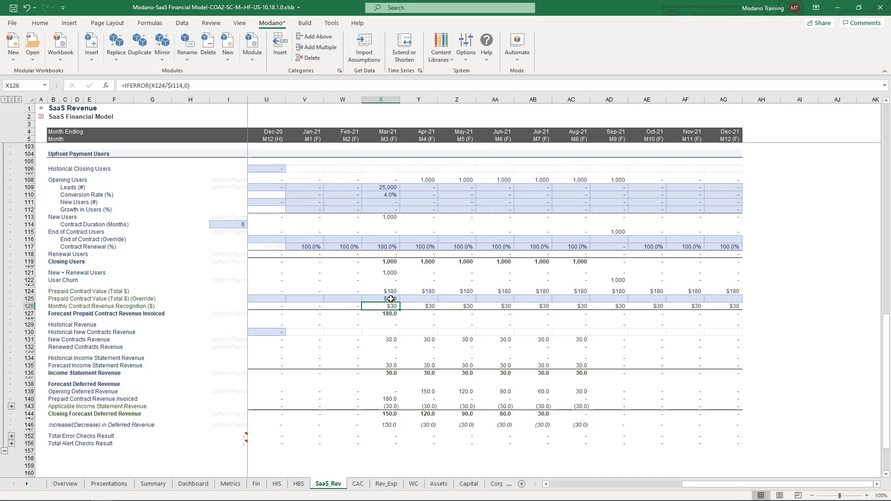
pyautogui.click(375, 399)
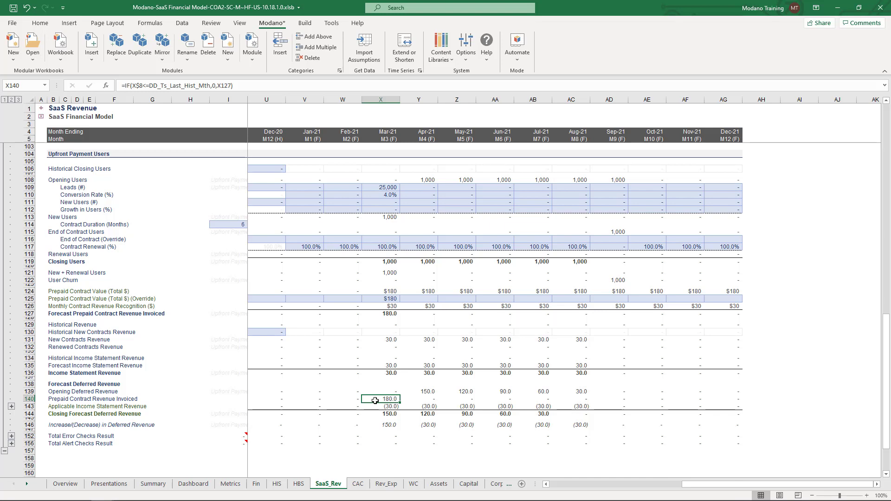
pyautogui.moveTo(374, 339); pyautogui.dragTo(559, 339)
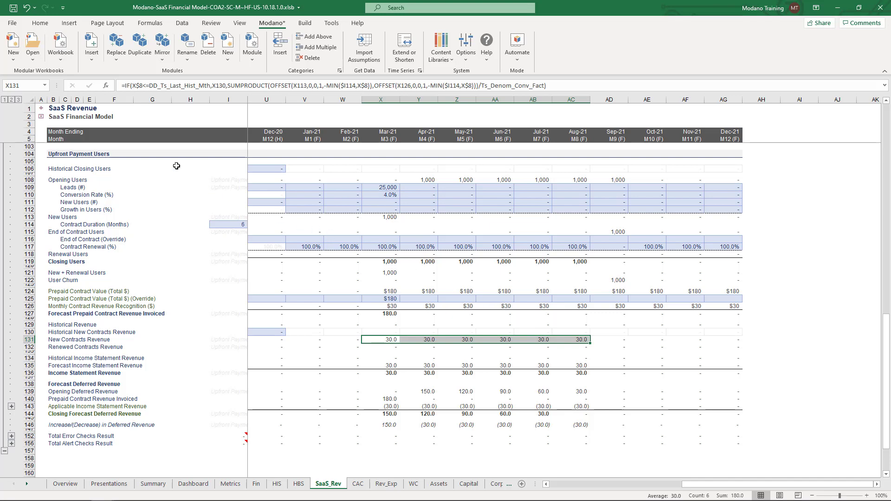
# Open the Financial Statements from the table of contents and examine the 2021 forecast months, including SaaS Deferred Revenue
pyautogui.click(41, 108)
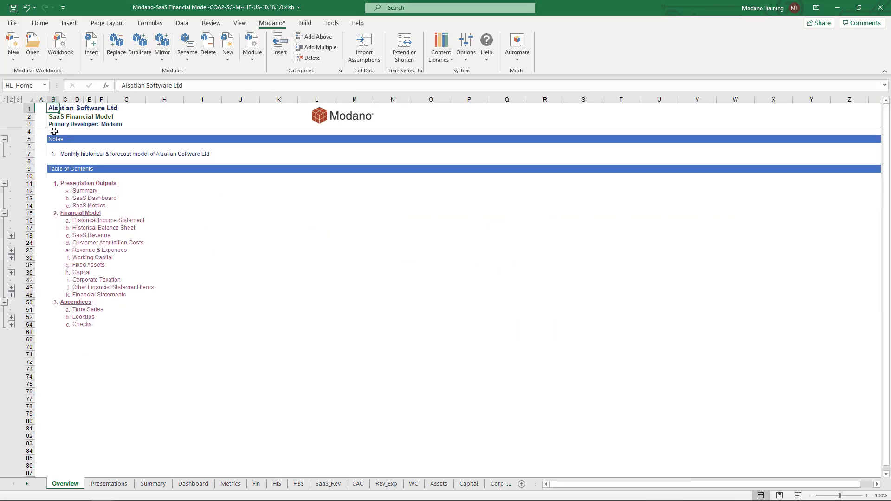
pyautogui.click(123, 298)
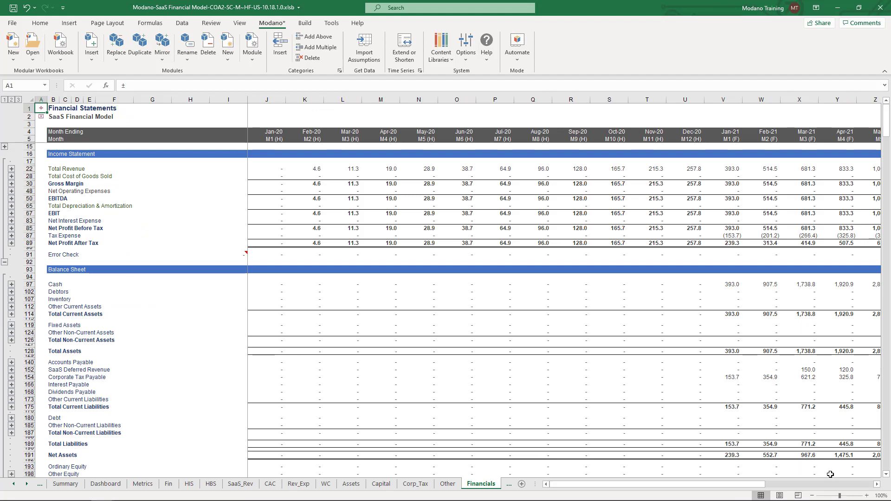
pyautogui.click(878, 484)
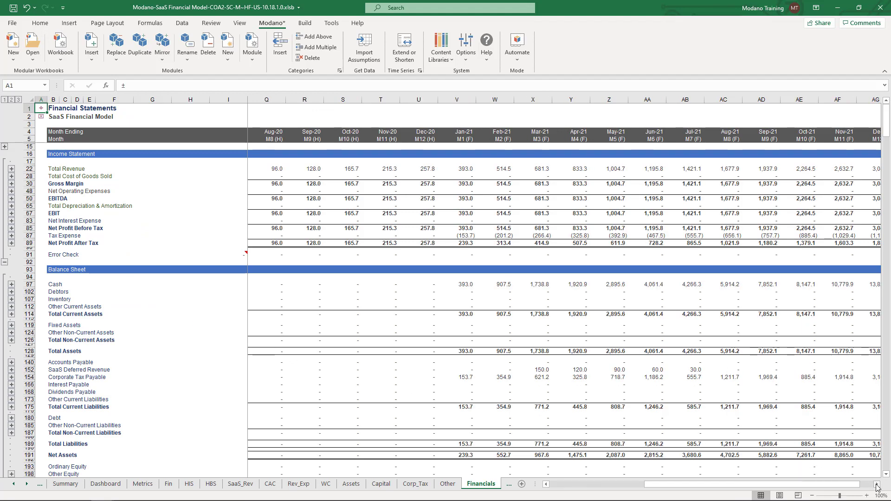
pyautogui.click(877, 485)
pyautogui.click(877, 484)
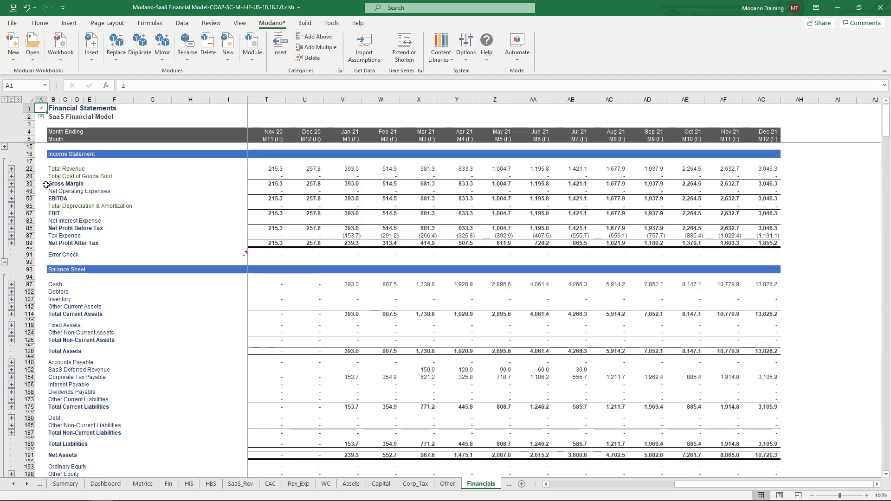
# Expand Total Revenue in the Income Statement and compare Mar-21 to Aug-21 Upfront Payment Users revenue with SaaS Deferred Revenue on the Balance Sheet
pyautogui.click(11, 169)
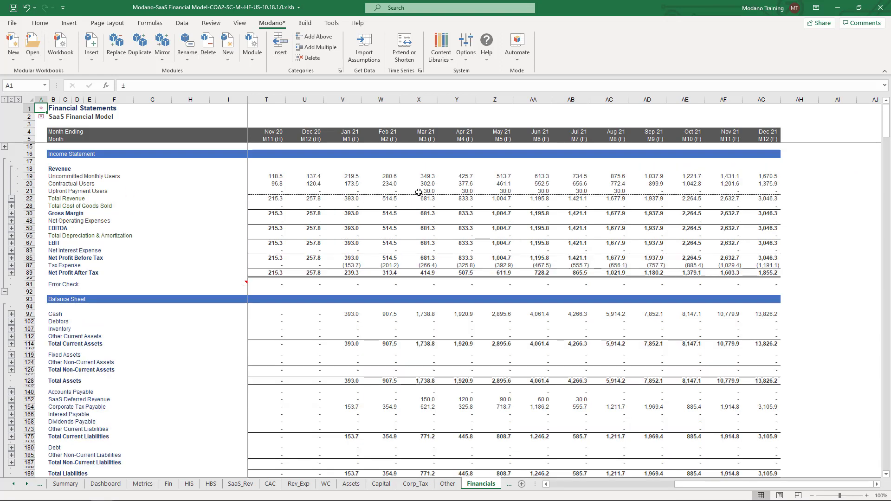
pyautogui.moveTo(418, 192); pyautogui.dragTo(598, 192)
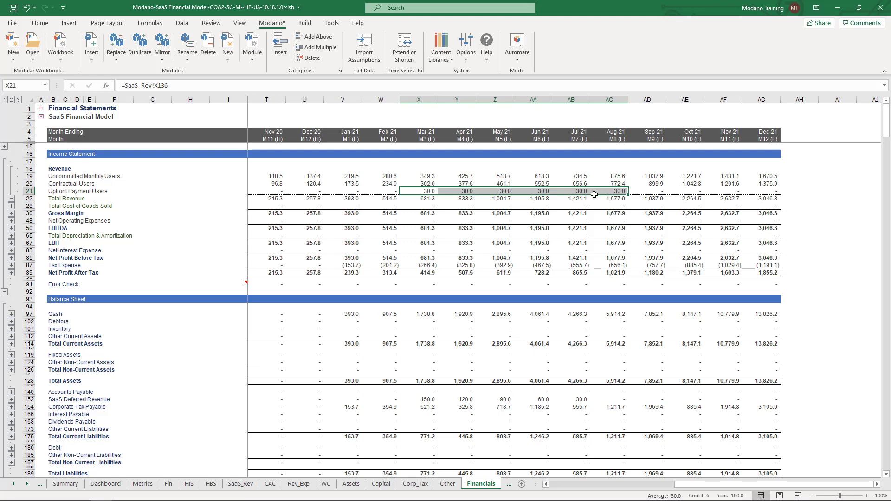
pyautogui.moveTo(412, 398); pyautogui.dragTo(604, 401)
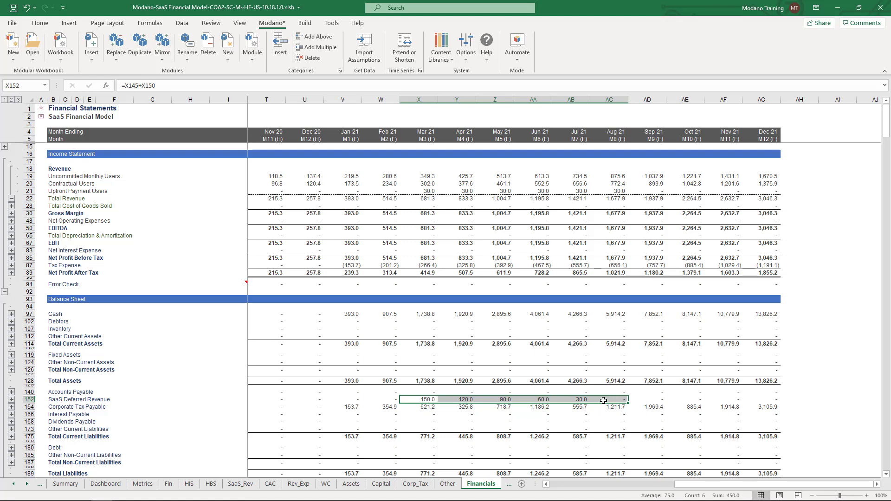
# Expand Cash Receipts in the Direct Cash Flow Statement and check Mar-21 to Aug-21 Upfront Payment Users revenue and forecast deferred revenue increase
pyautogui.scroll(-3, 603, 401)
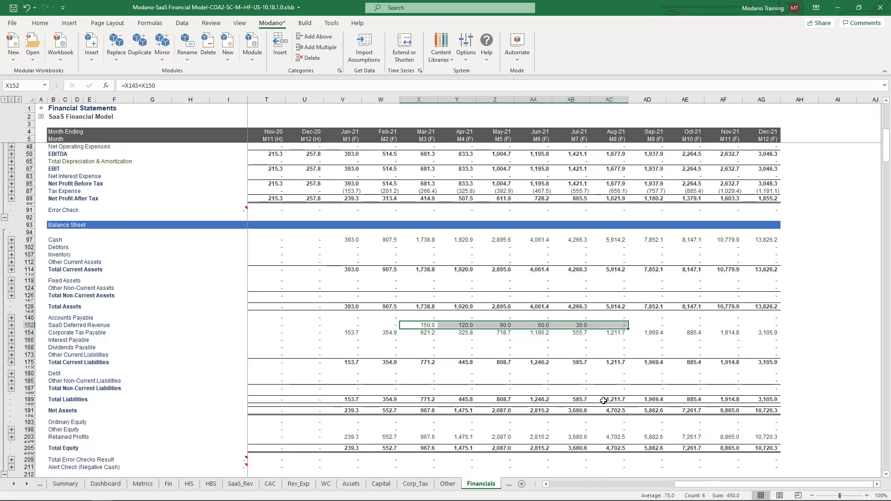
pyautogui.scroll(-5, 603, 400)
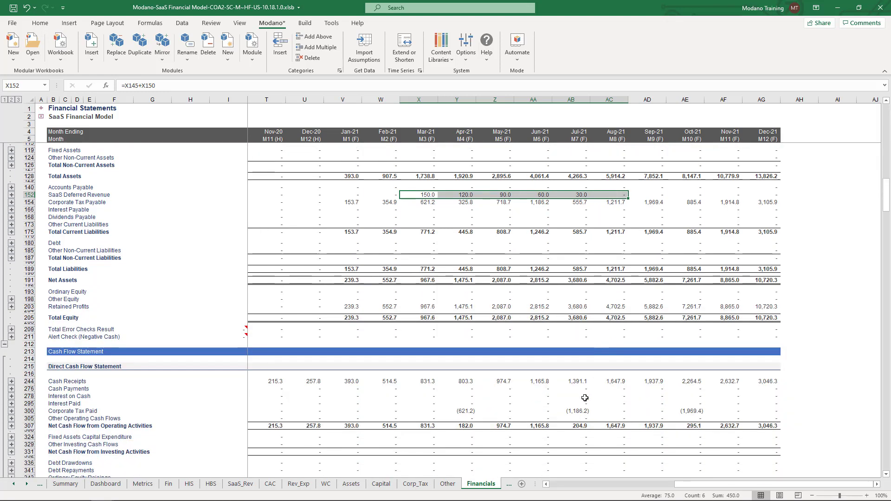
pyautogui.click(11, 383)
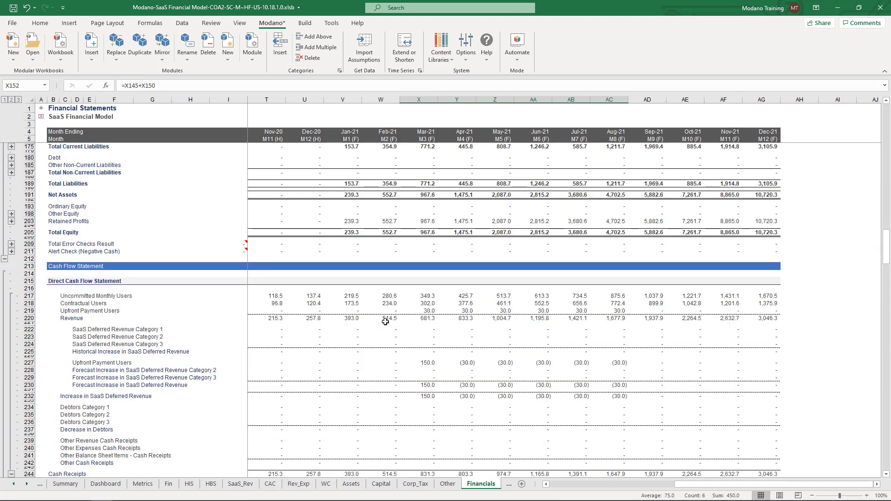
pyautogui.moveTo(409, 311); pyautogui.dragTo(612, 311)
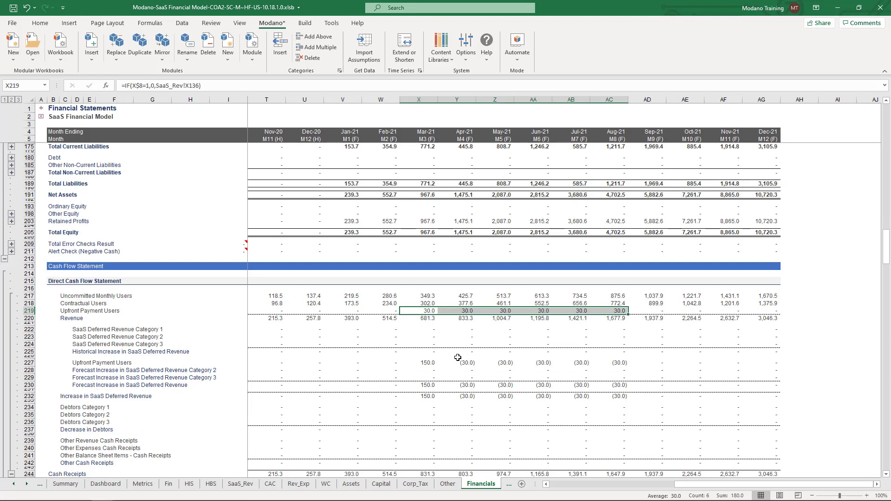
pyautogui.moveTo(414, 364); pyautogui.dragTo(600, 363)
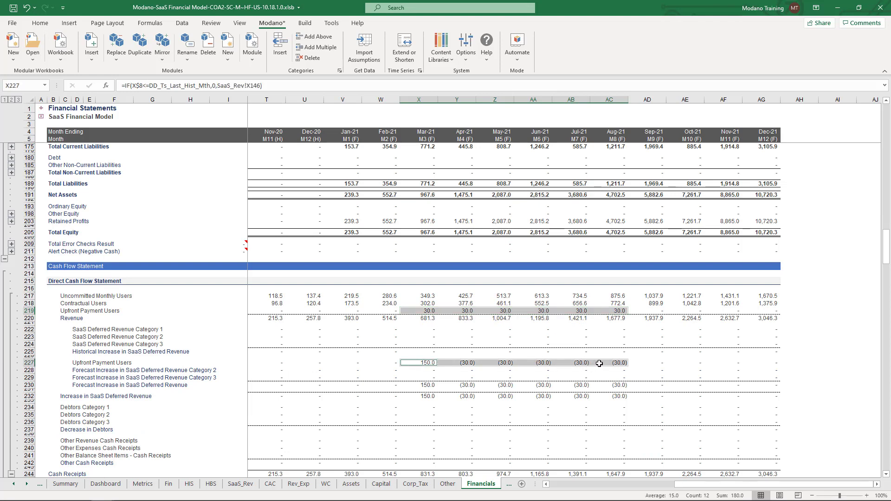
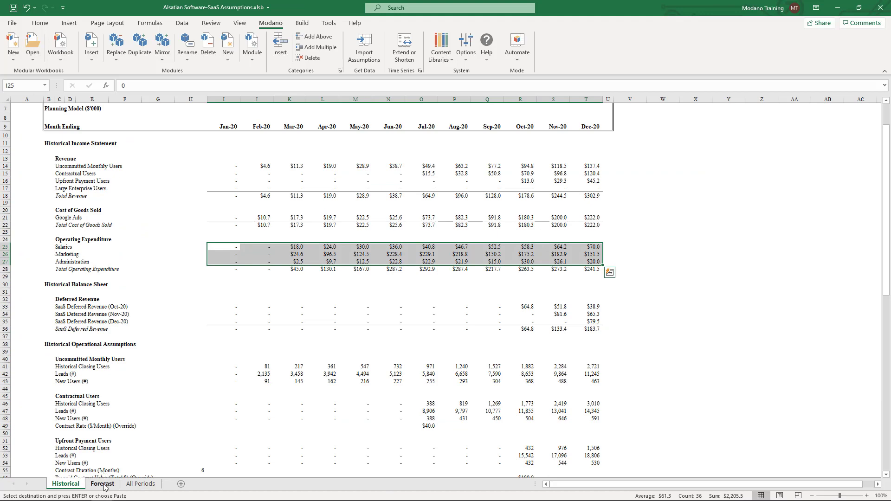
# Copy the Jan-21 to Dec-21 Salaries, Marketing and Administration amounts from the Forecast assumptions into the model's Operating Expenditure module
pyautogui.click(102, 484)
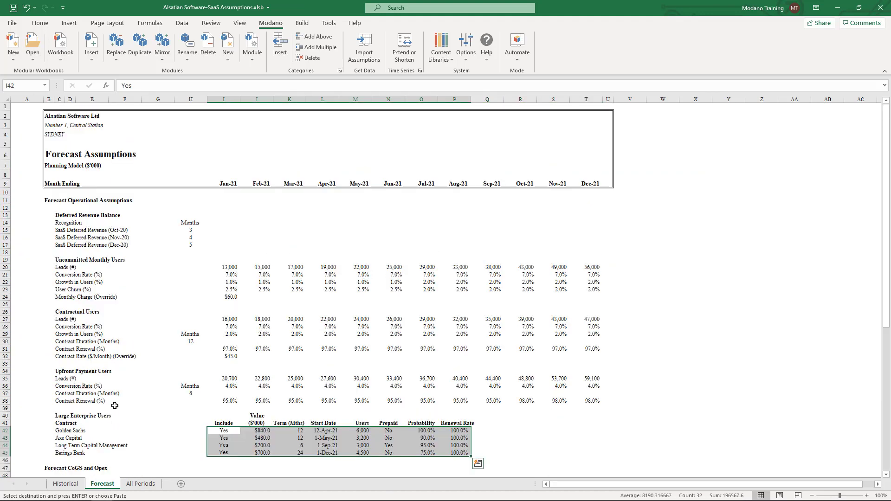
pyautogui.scroll(-6, 114, 405)
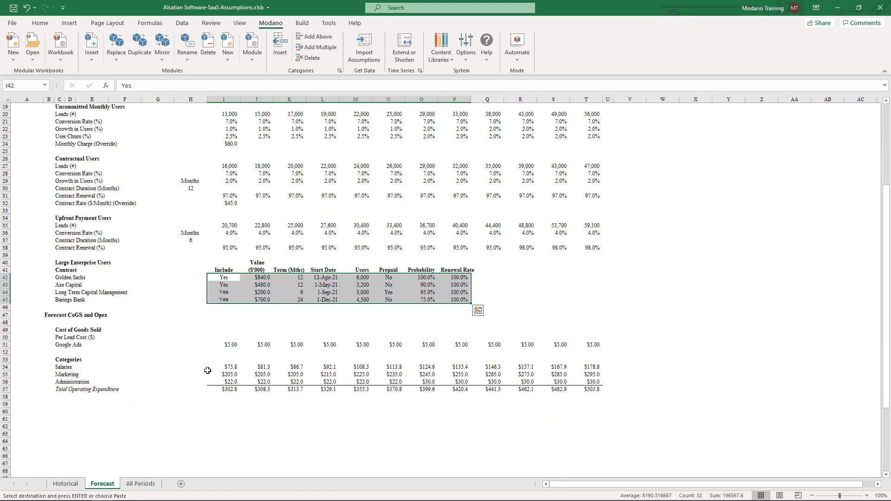
pyautogui.moveTo(207, 367); pyautogui.dragTo(581, 384)
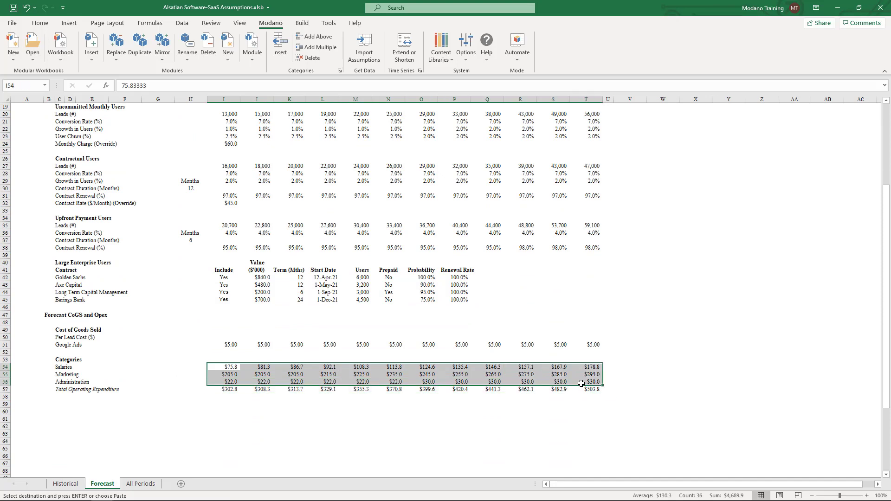
pyautogui.hotkey('ctrl', 'c')
pyautogui.hotkey('ctrl', 'Tab')
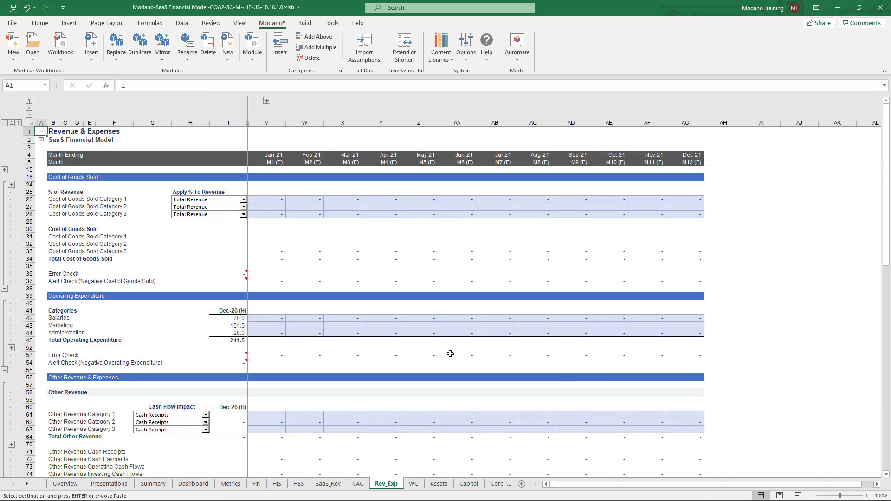
pyautogui.click(257, 318)
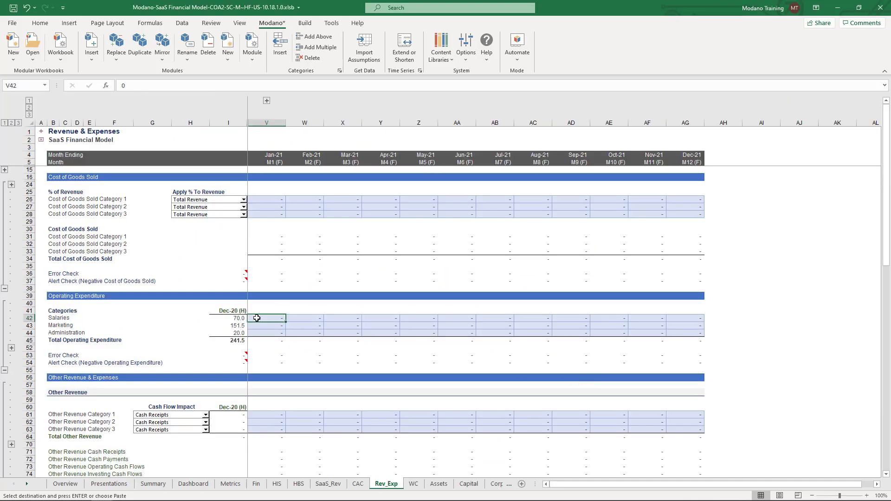
pyautogui.hotkey('ctrl', 'v')
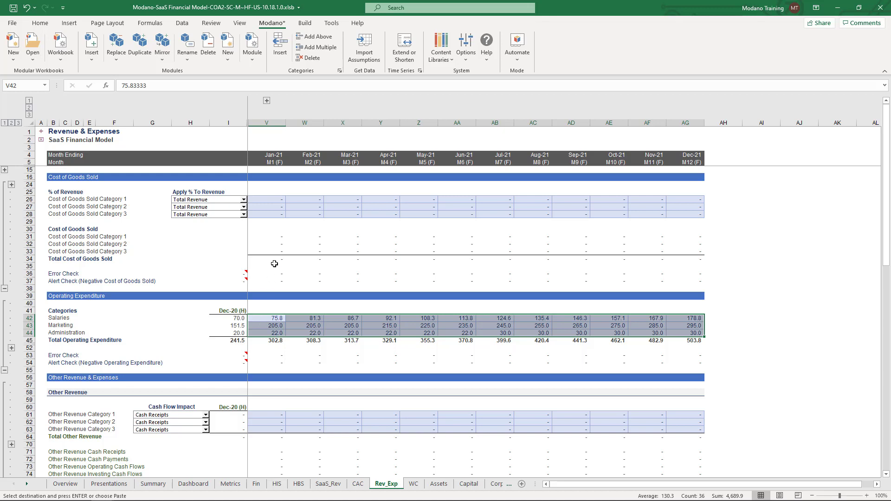
pyautogui.click(277, 237)
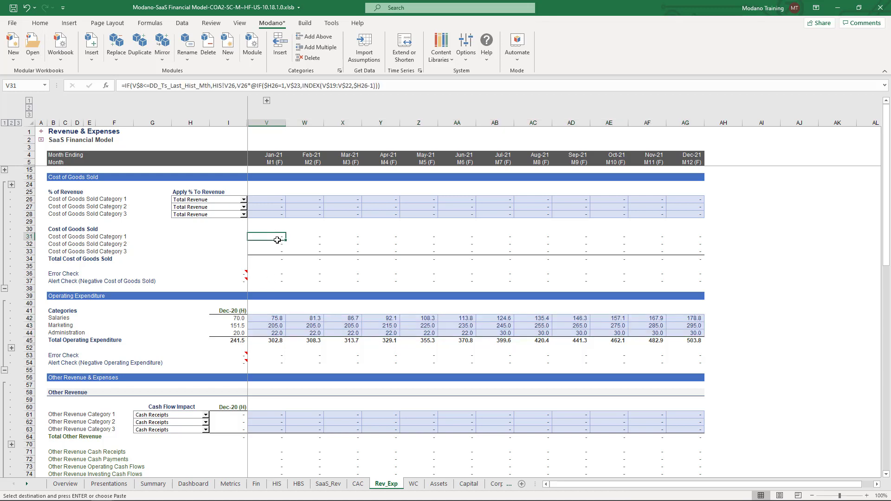
pyautogui.click(116, 54)
pyautogui.click(168, 81)
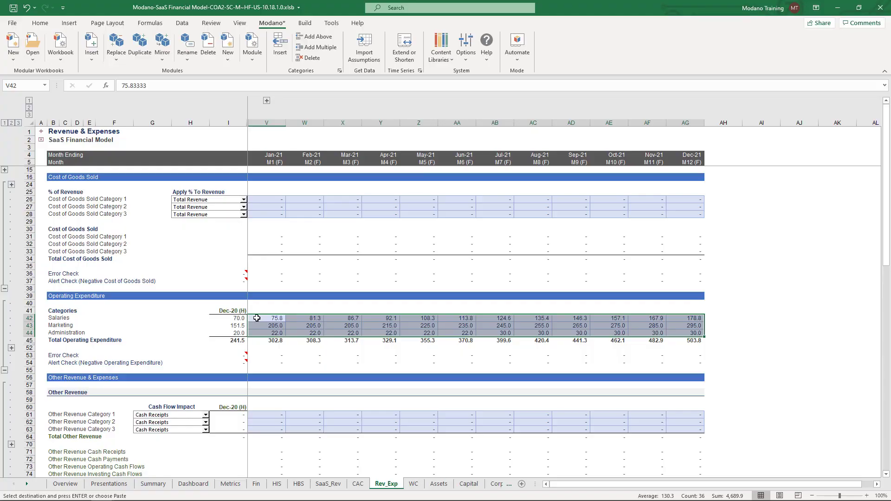
# Replace the Cost of Goods Sold module on Revenue & Expenses with Cost of Goods Sold (SaaS, Per Lead), continuing despite the differing links
pyautogui.click(278, 237)
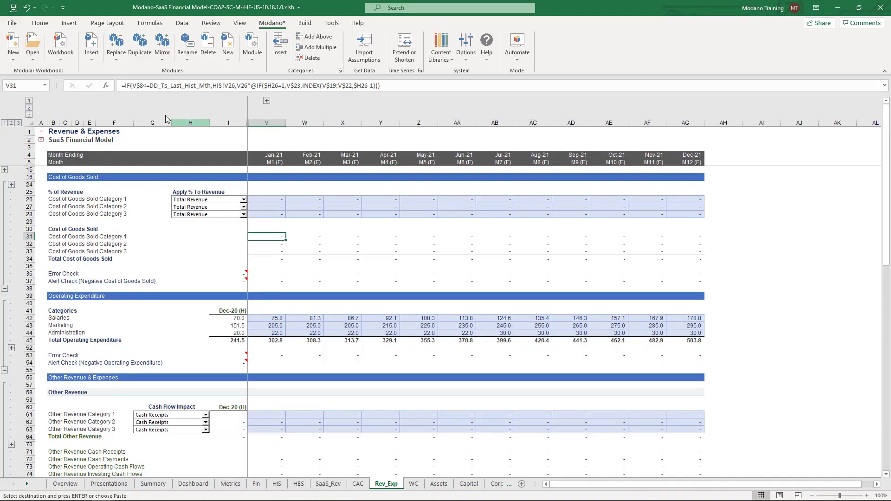
pyautogui.click(117, 60)
pyautogui.click(168, 79)
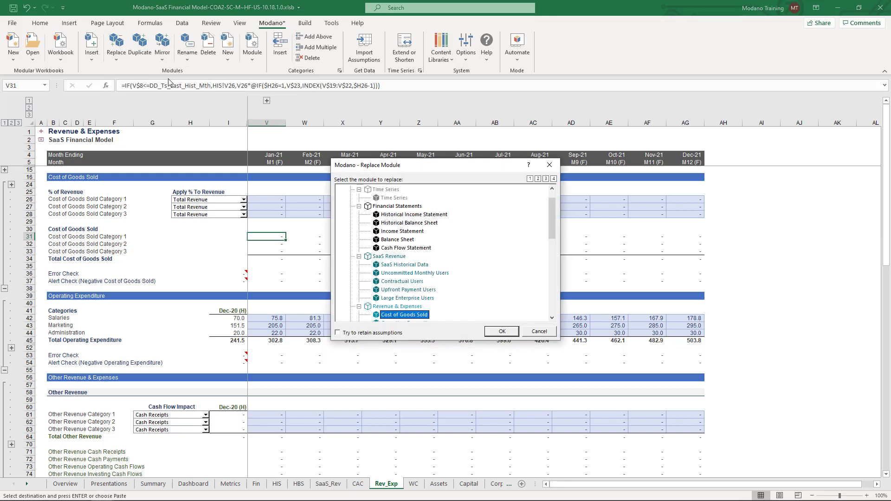
pyautogui.click(501, 332)
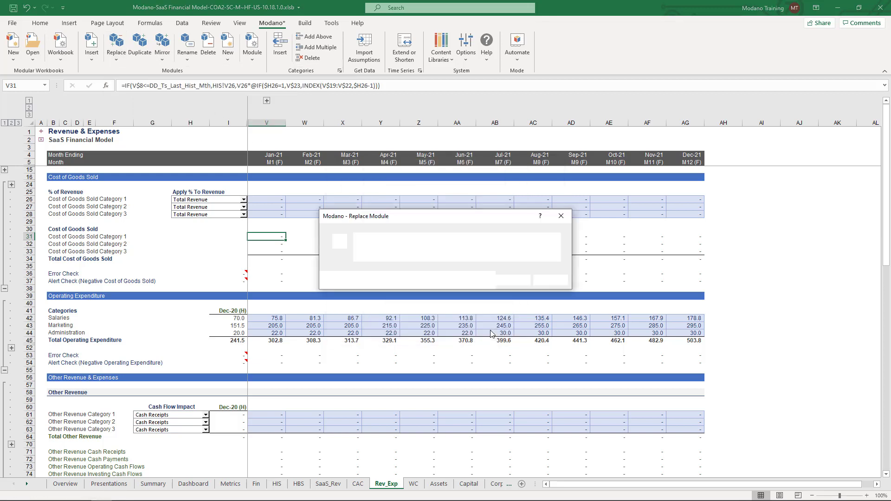
pyautogui.click(506, 281)
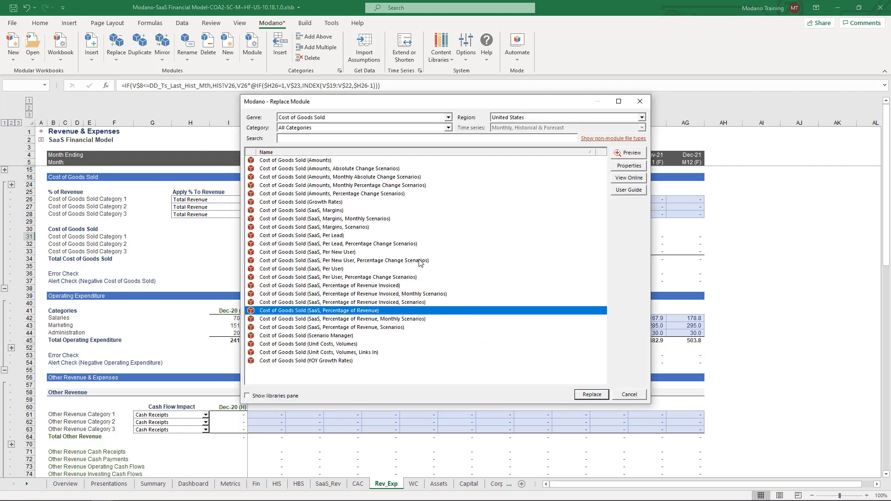
pyautogui.click(356, 236)
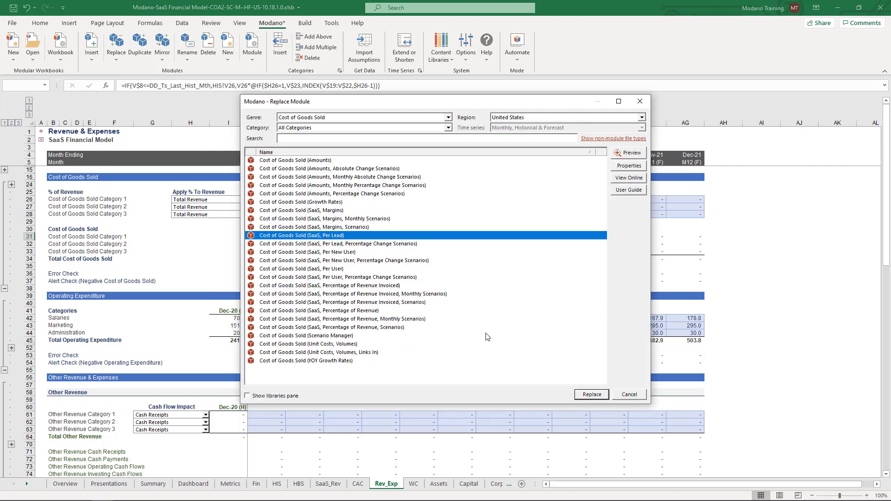
pyautogui.click(578, 396)
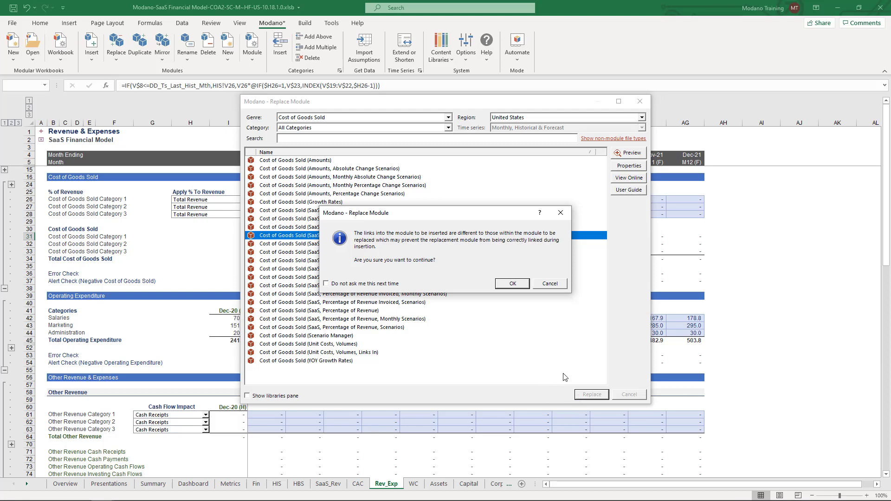
pyautogui.click(502, 286)
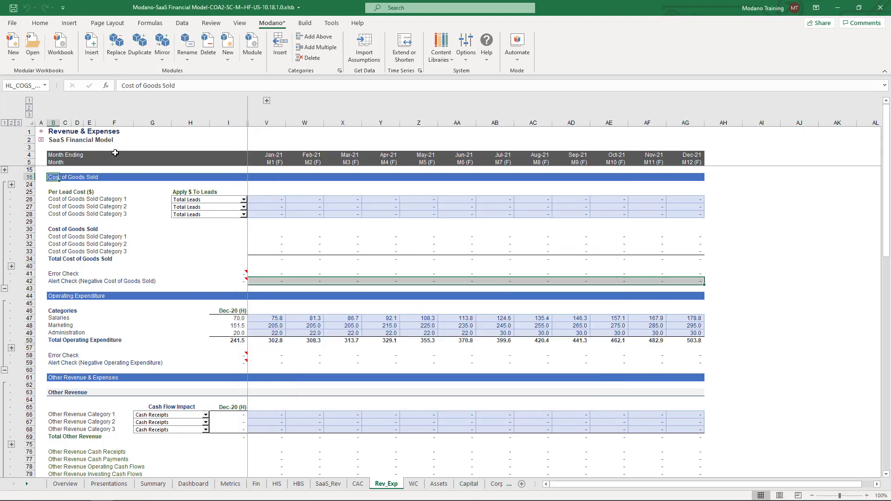
# Rename Cost of Goods Sold Category 1 in the Historical Income Statement as Google Ads, copying the label from the Historical assumptions
pyautogui.click(41, 132)
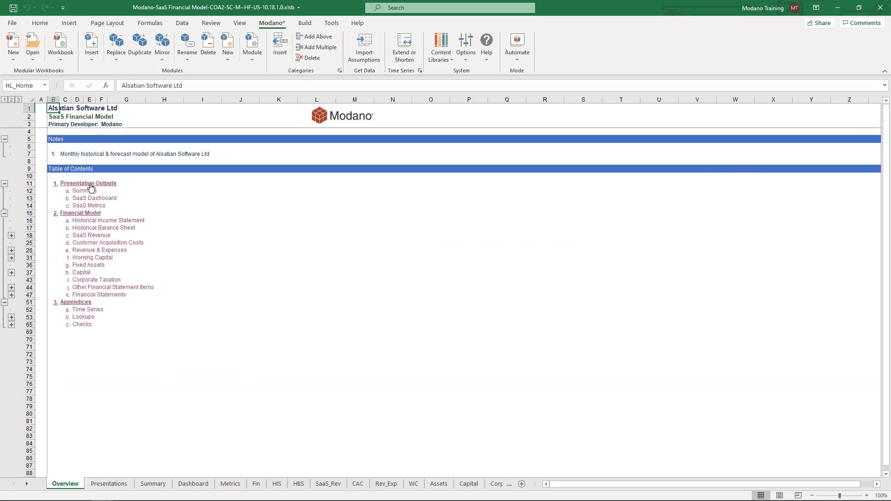
pyautogui.click(123, 221)
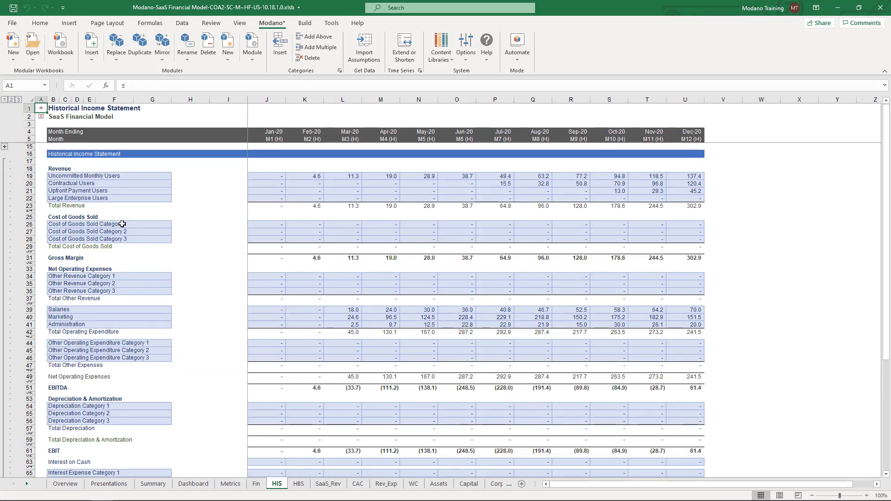
pyautogui.click(123, 222)
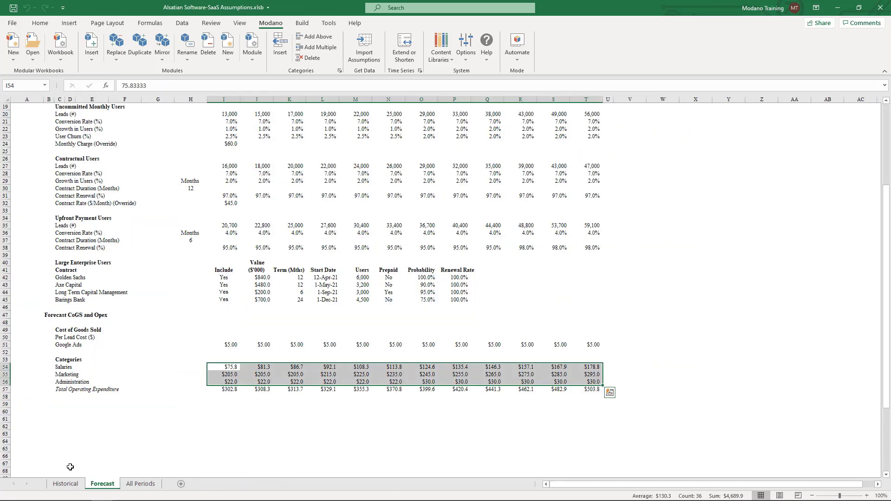
pyautogui.click(65, 483)
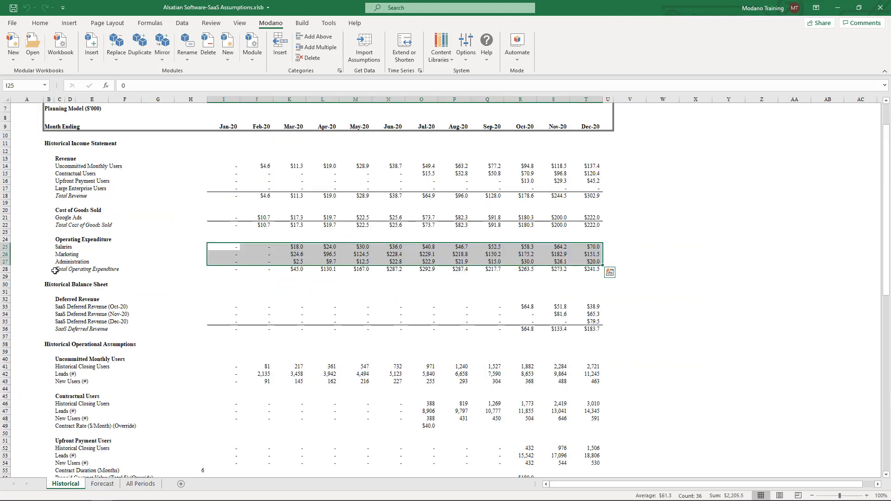
pyautogui.click(57, 217)
pyautogui.hotkey('ctrl', 'c')
pyautogui.hotkey('alt', 'Tab')
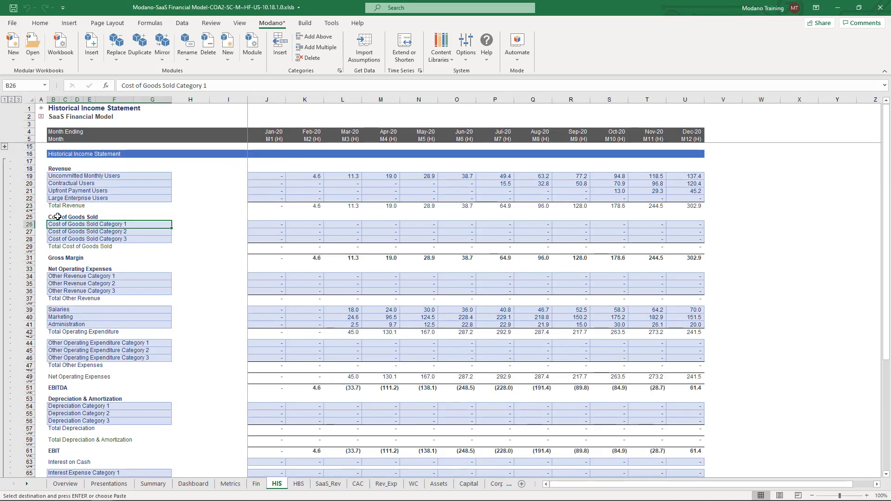
# Copy the Jan-20 to Dec-20 Google Ads costs from the Historical assumptions into the Google Ads row of the Historical Income Statement
pyautogui.hotkey('alt', 'Tab')
pyautogui.moveTo(221, 218); pyautogui.dragTo(599, 218)
pyautogui.hotkey('ctrl', 'c')
pyautogui.hotkey('alt', 'Tab')
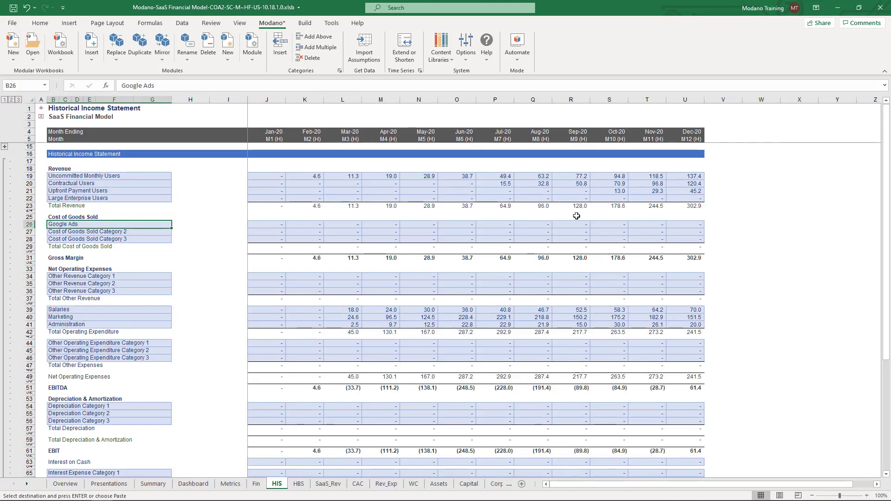
pyautogui.click(260, 224)
pyautogui.hotkey('ctrl', 'v')
# Delete the unused Cost of Goods Sold Category 2 and Category 3 rows from the Historical Income Statement
pyautogui.click(261, 235)
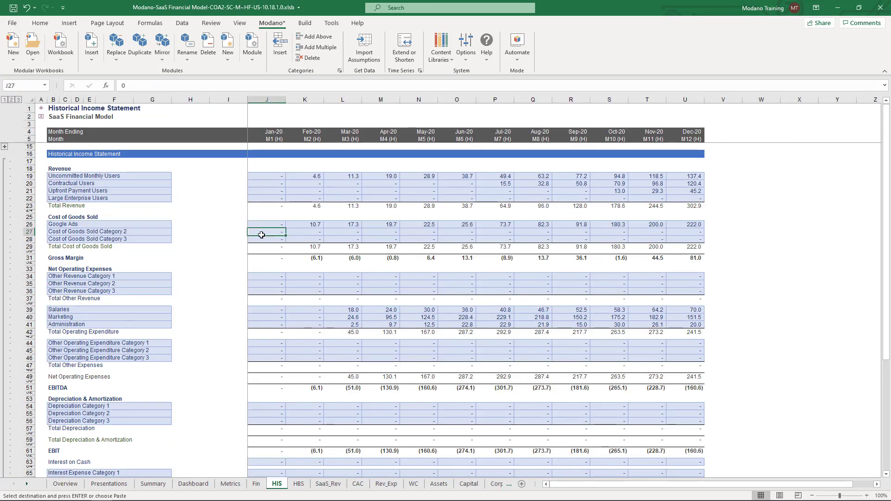
pyautogui.moveTo(262, 235); pyautogui.dragTo(262, 239)
pyautogui.rightClick(266, 239)
pyautogui.click(356, 331)
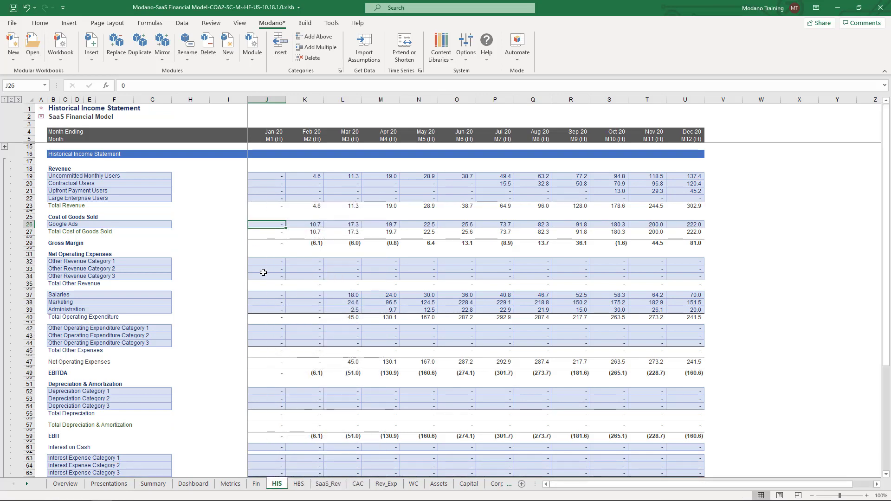
# Copy the $5.00 Google Ads per lead costs for Jan-21 to Dec-21 from the Forecast assumptions into Cost of Goods Sold on Revenue & Expenses
pyautogui.click(40, 110)
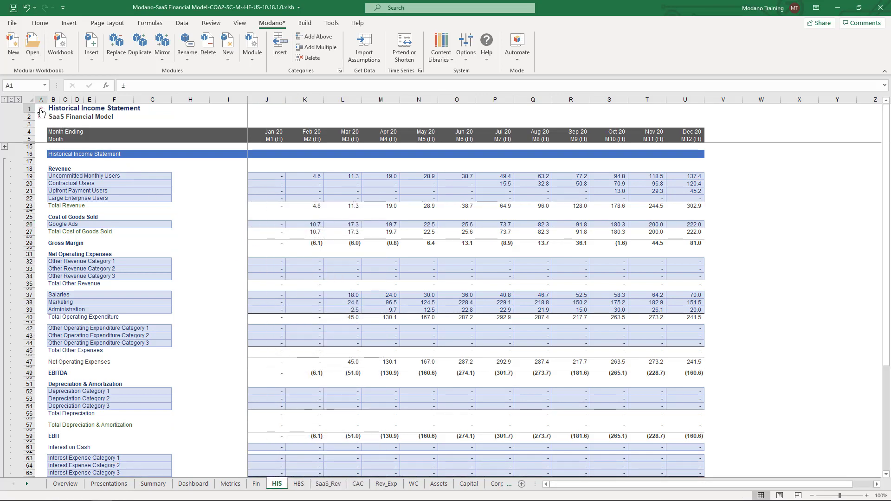
pyautogui.click(41, 111)
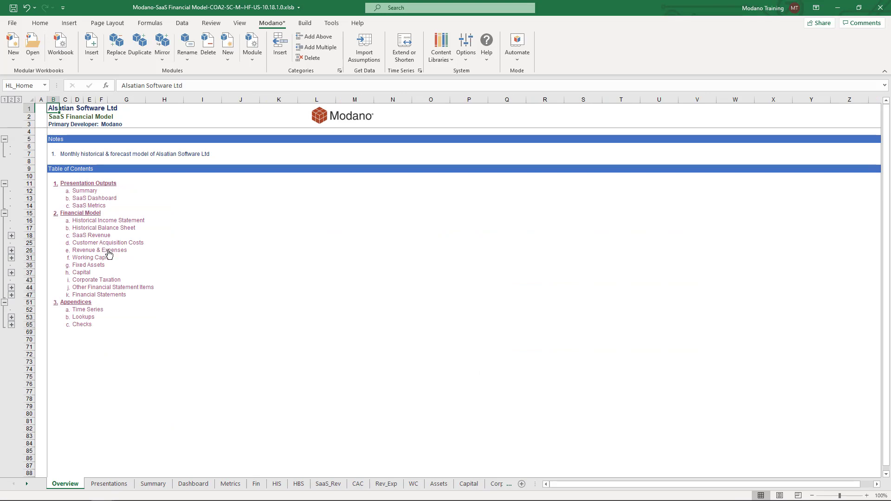
pyautogui.click(109, 254)
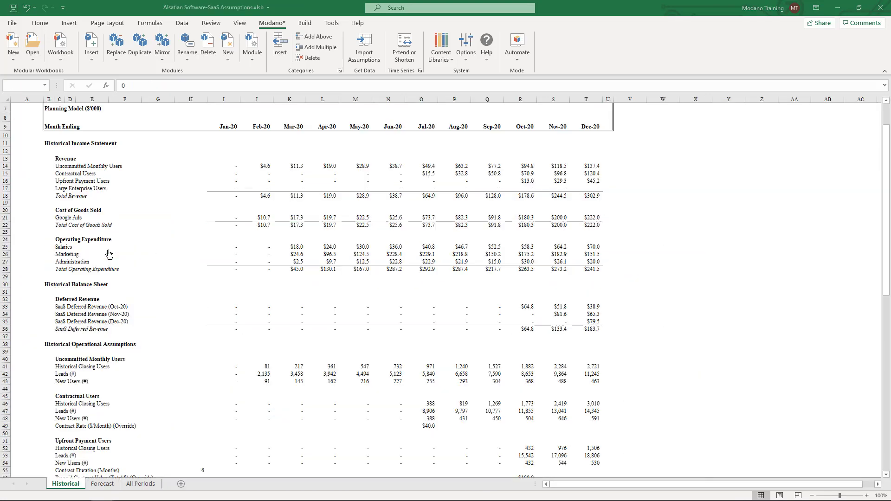
pyautogui.click(101, 484)
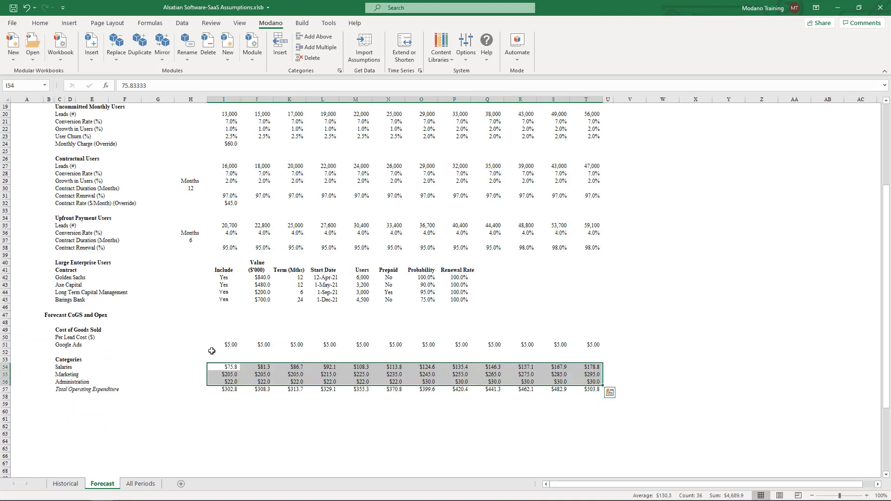
pyautogui.moveTo(213, 347); pyautogui.dragTo(577, 344)
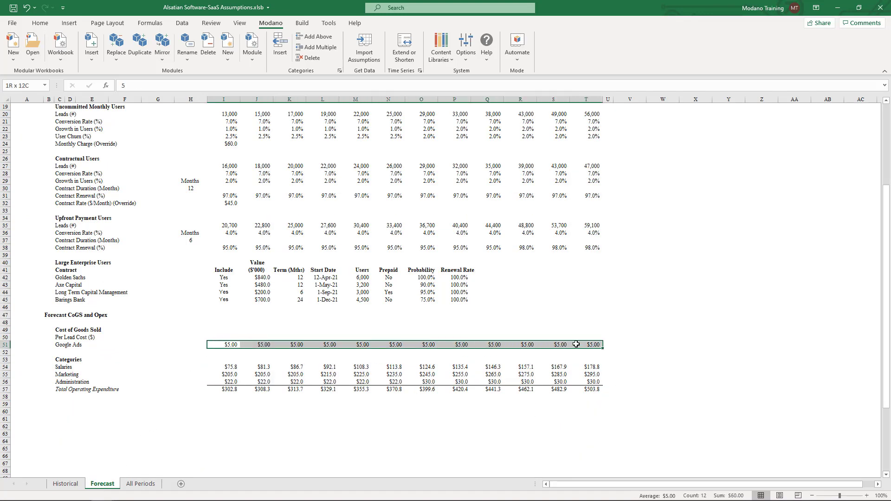
pyautogui.hotkey('ctrl', 'c')
pyautogui.hotkey('ctrl', 'Tab')
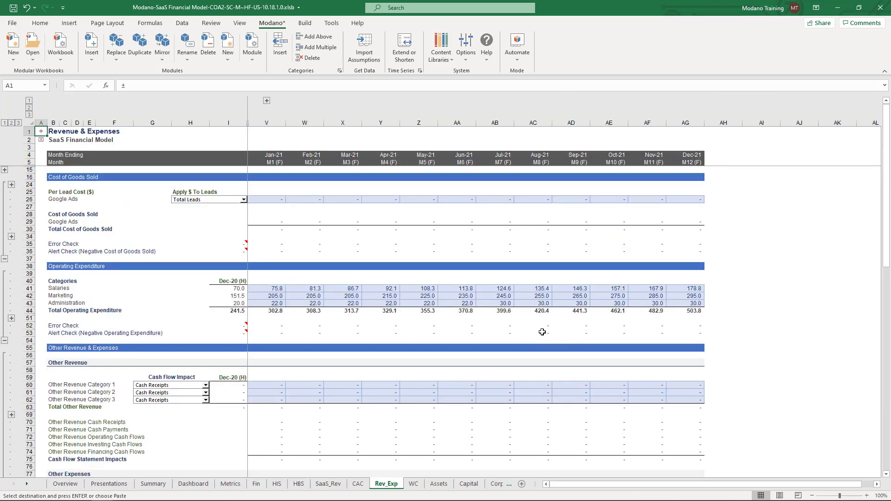
pyautogui.click(263, 201)
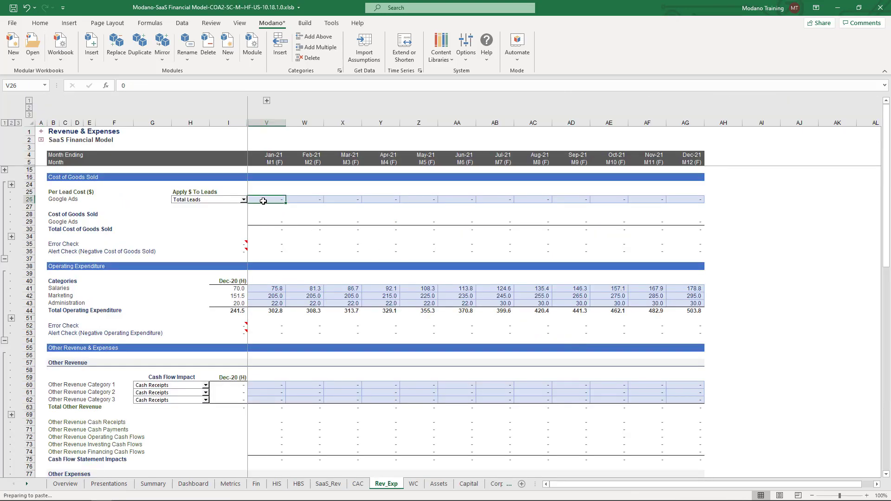
pyautogui.hotkey('ctrl', 'v')
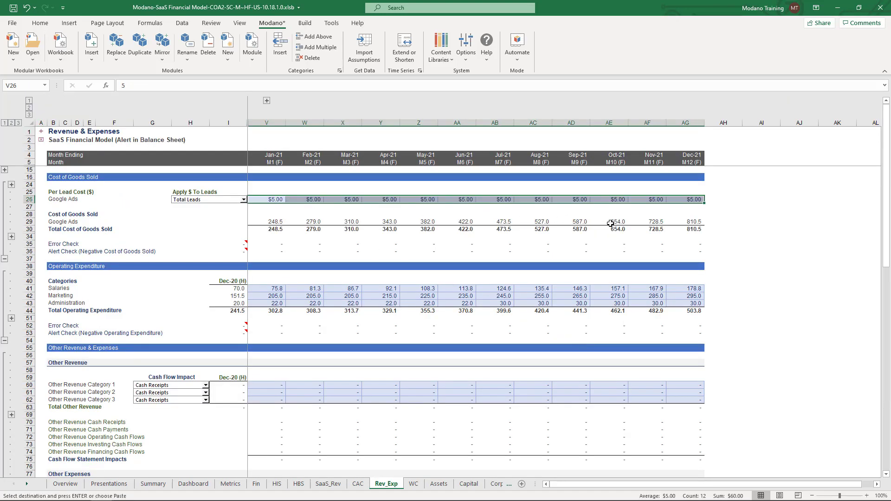
pyautogui.click(679, 229)
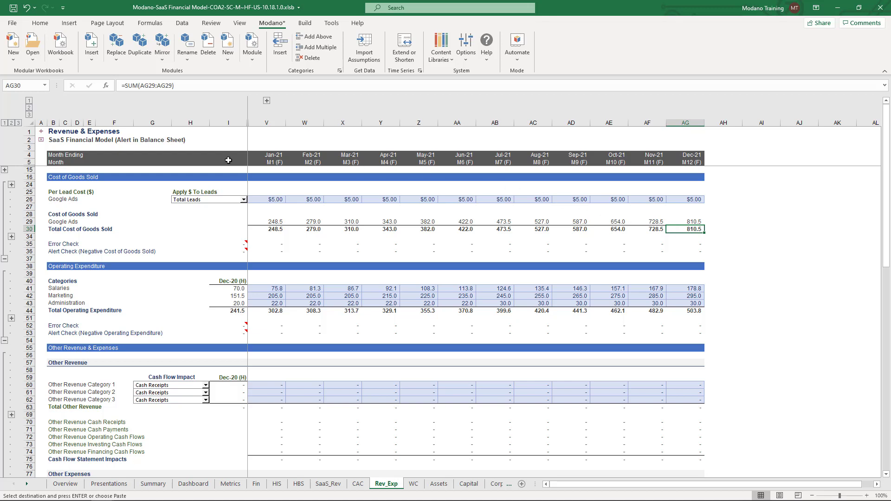
# Exclude the Balance Sheet alert from the model's Alert Checks by setting its Include option to No
pyautogui.click(40, 140)
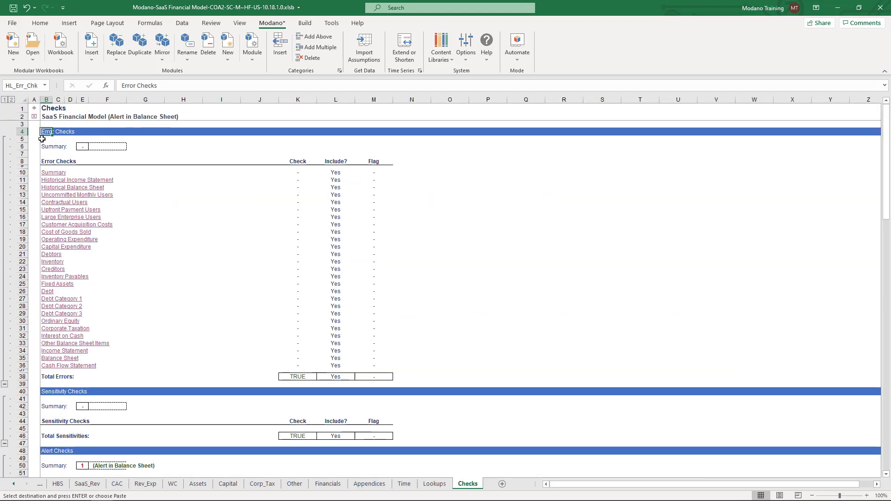
pyautogui.scroll(-9, 43, 142)
pyautogui.scroll(-3, 45, 143)
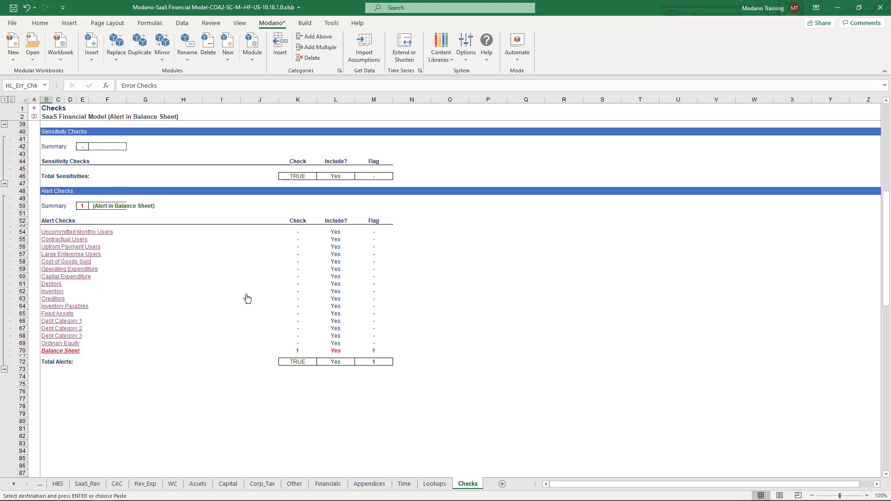
pyautogui.click(342, 352)
pyautogui.click(359, 352)
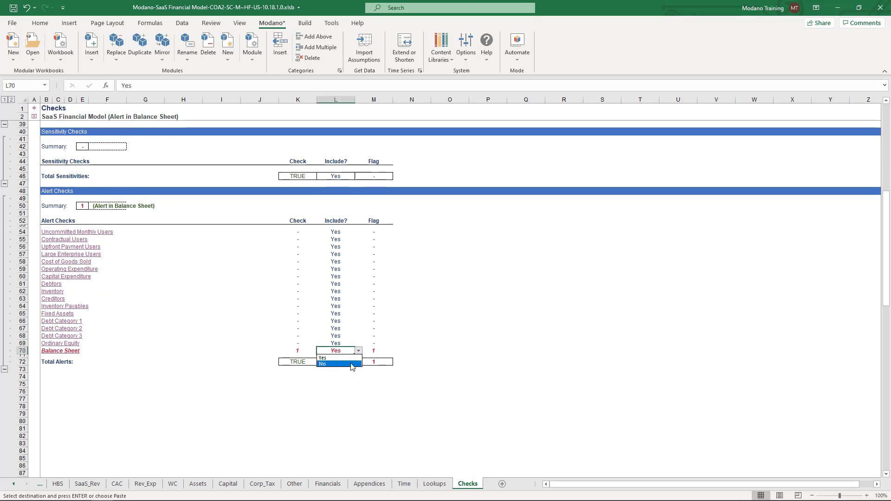
pyautogui.click(352, 365)
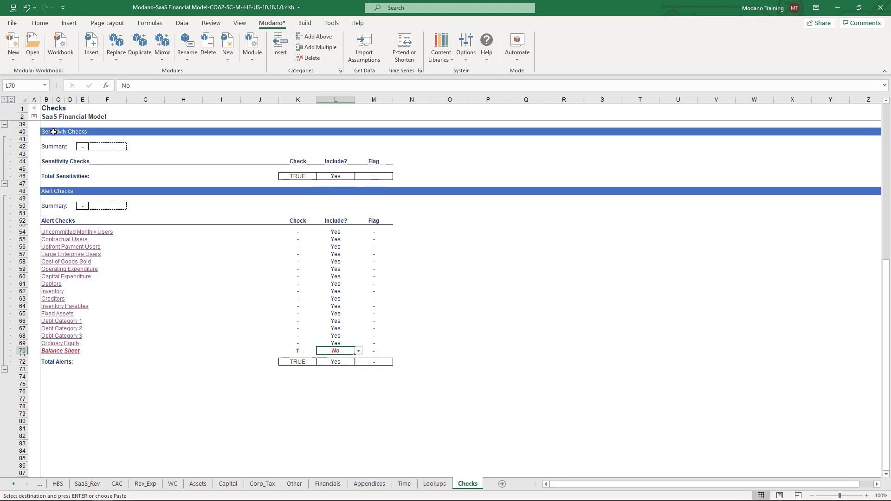
# Delete Categories 2 and 3 from the Customer Acquisition Costs module and rename the remaining category Customer Acquisition Costs
pyautogui.click(35, 111)
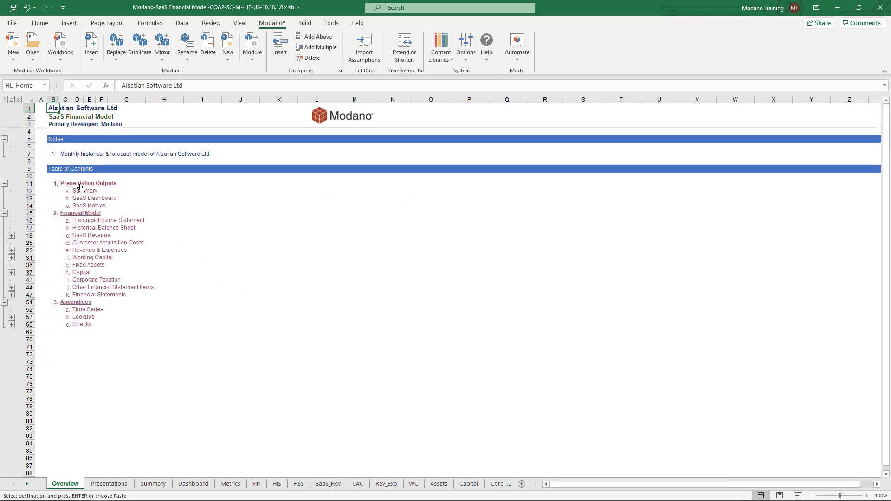
pyautogui.click(125, 243)
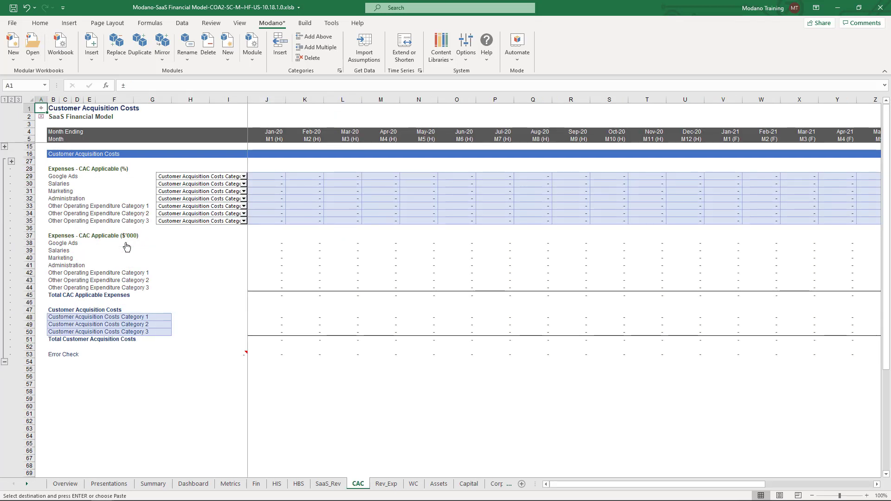
pyautogui.moveTo(118, 325); pyautogui.dragTo(118, 331)
pyautogui.rightClick(118, 330)
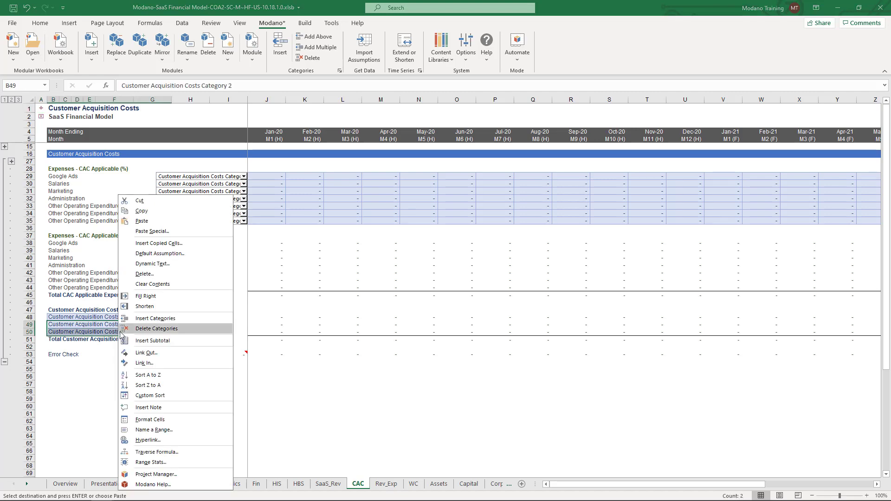
pyautogui.click(144, 331)
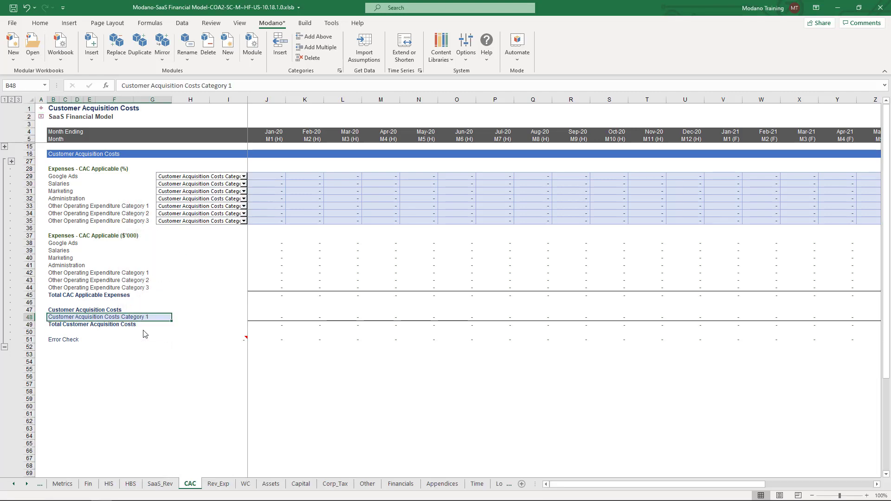
# Copy the Jan-20 to Dec-21 CAC Applicable percentages for all expenses from the All Periods assumptions into the Customer Acquisition Costs sheet
pyautogui.hotkey('alt', 'Tab')
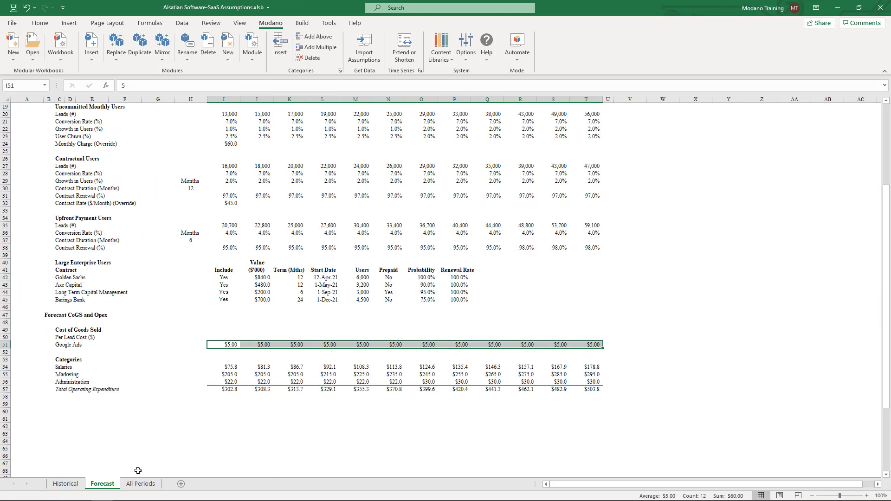
pyautogui.click(141, 484)
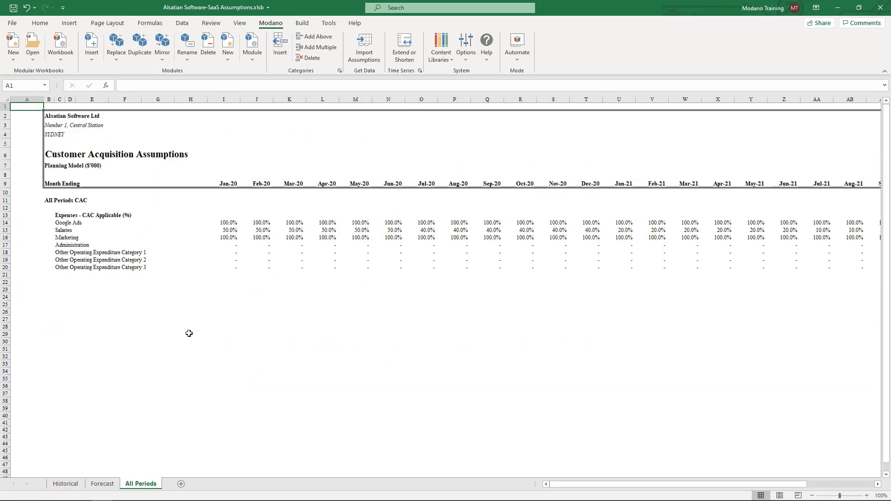
pyautogui.click(214, 222)
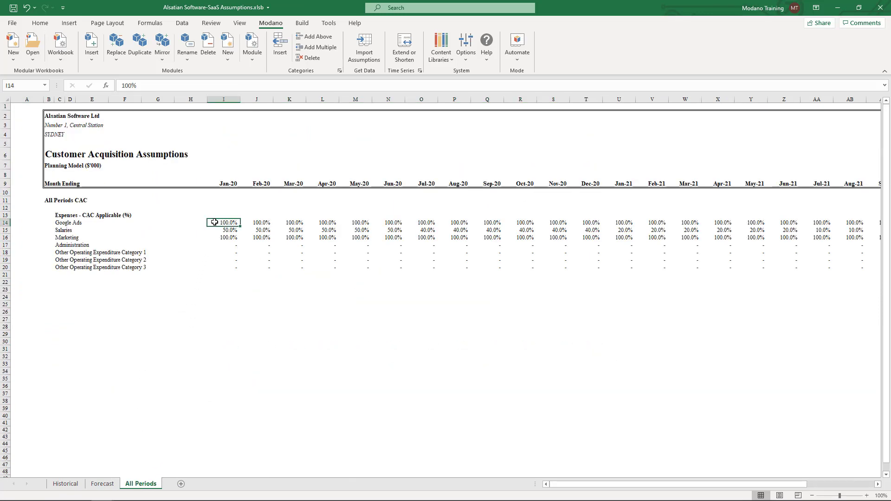
pyautogui.moveTo(214, 222); pyautogui.dragTo(858, 268)
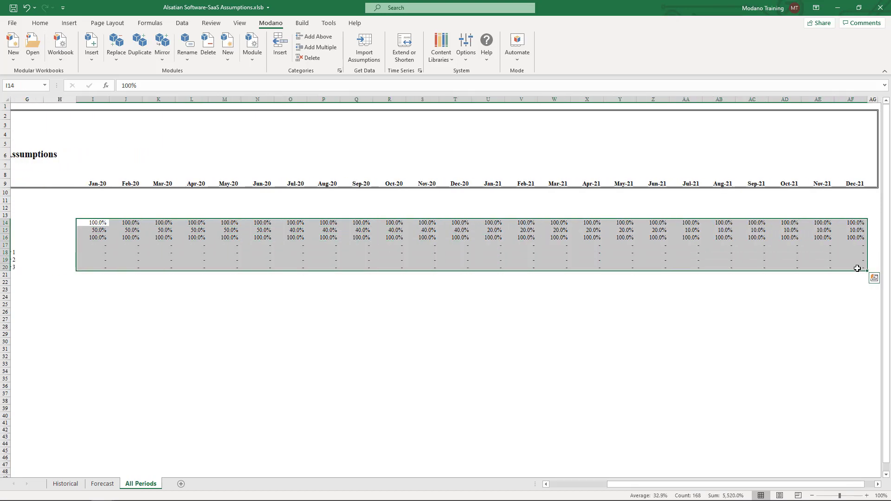
pyautogui.hotkey('ctrl', 'c')
pyautogui.hotkey('ctrl', 'Tab')
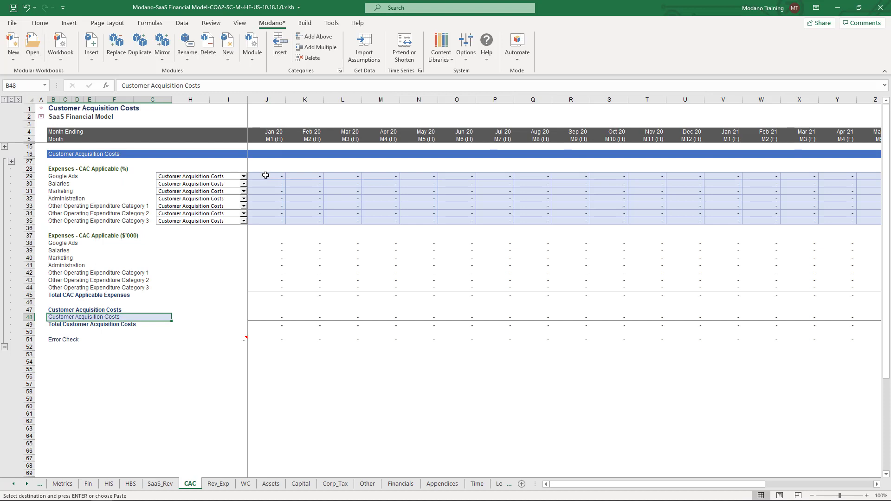
pyautogui.click(265, 175)
pyautogui.hotkey('ctrl', 'v')
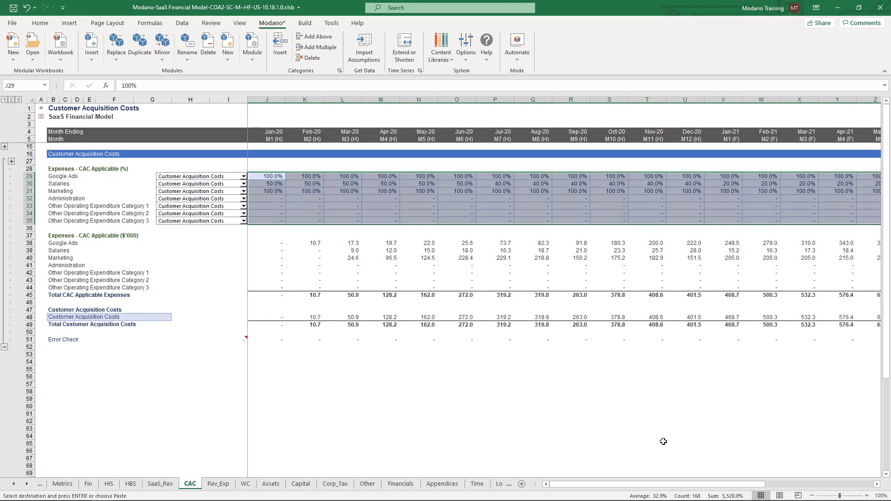
pyautogui.moveTo(748, 489); pyautogui.dragTo(852, 487)
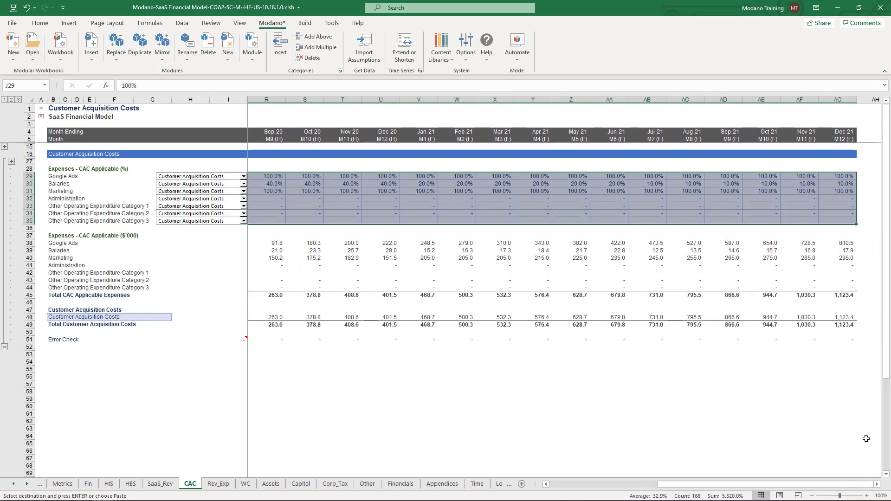
pyautogui.click(825, 324)
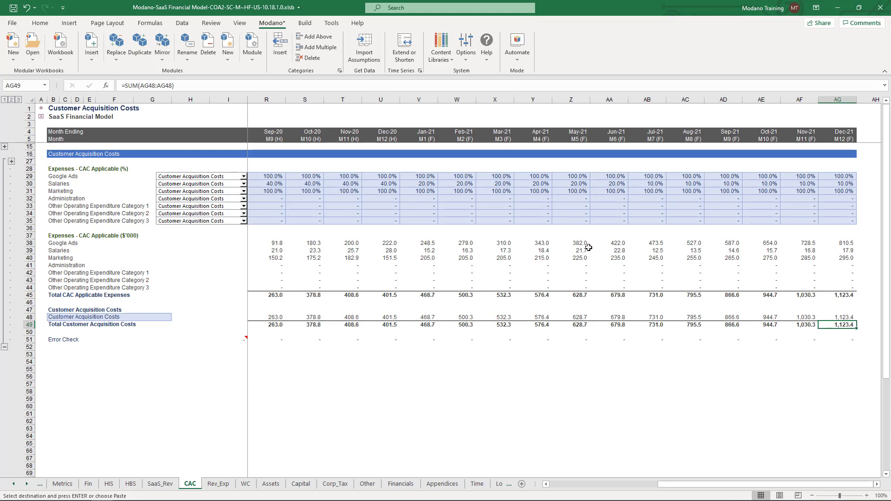
# Review the monthly SaaS data and metrics on the SaaS Metrics sheet, then return to the Overview
pyautogui.click(41, 110)
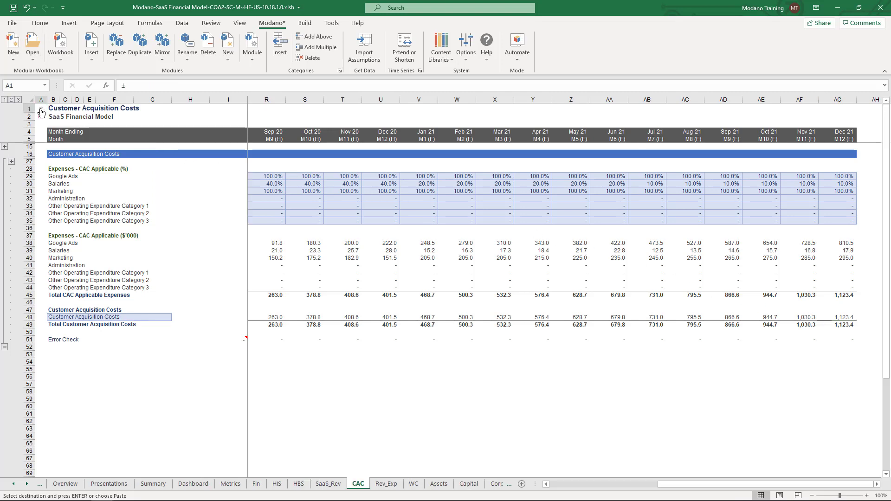
pyautogui.click(95, 204)
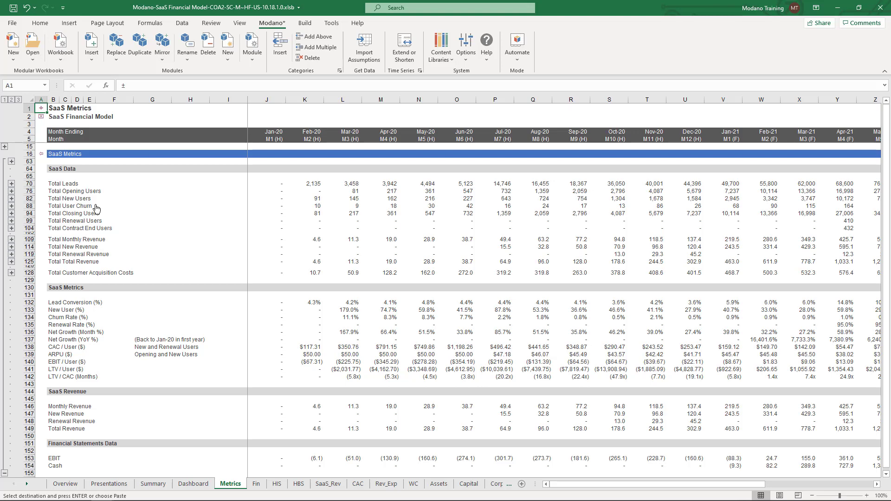
pyautogui.click(41, 110)
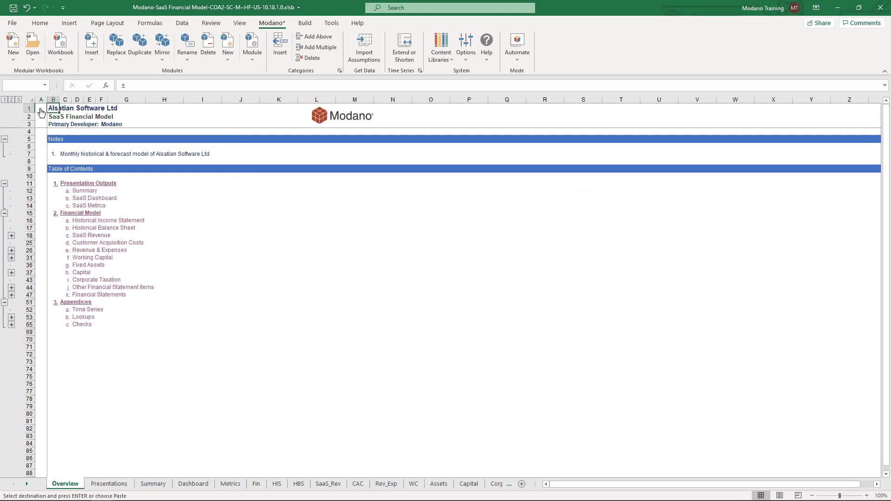
# Examine the SaaS Dashboard charts row by row, from Leads & Conversion through Monthly Recurring Revenue to LTV / CAC, with the ribbon collapsed
pyautogui.click(79, 201)
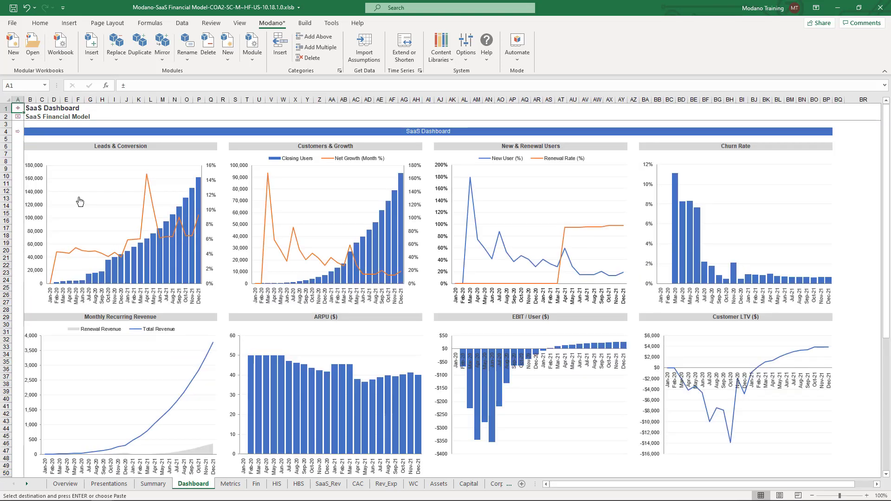
pyautogui.hotkey('ctrl', 'F1')
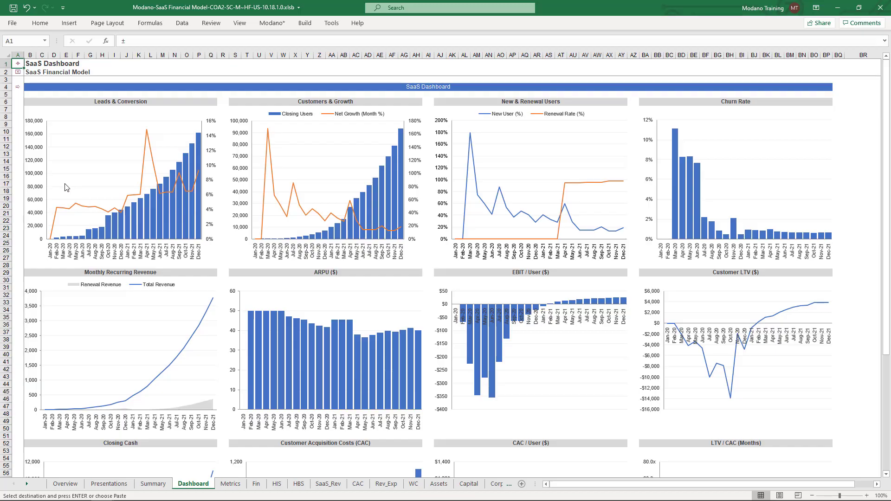
pyautogui.moveTo(5, 102); pyautogui.dragTo(3, 263)
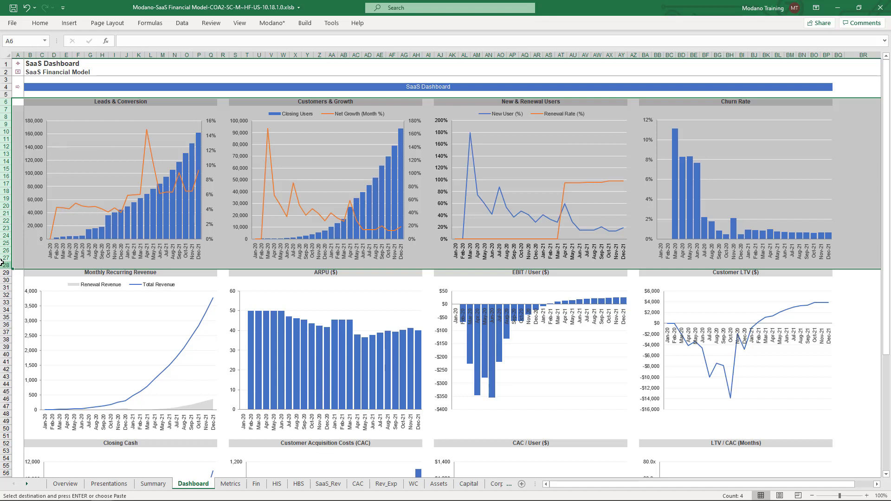
pyautogui.scroll(-3, 2, 263)
pyautogui.scroll(-3, 446, 268)
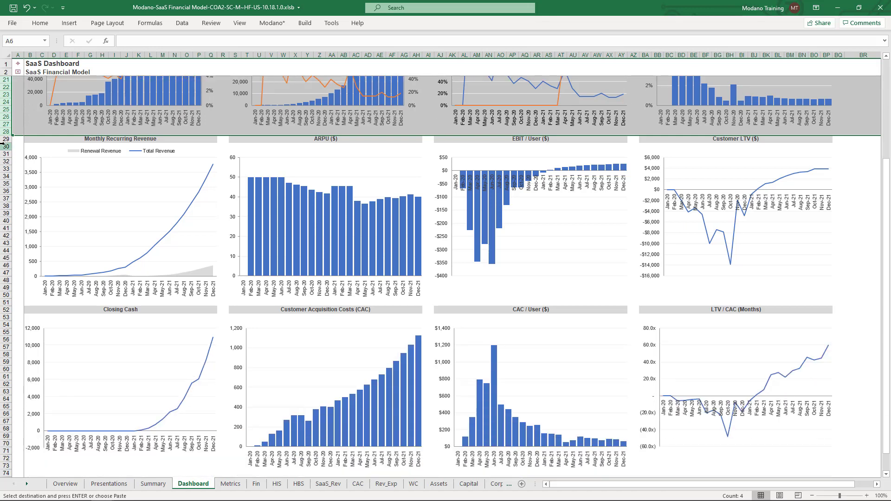
pyautogui.moveTo(6, 139); pyautogui.dragTo(3, 300)
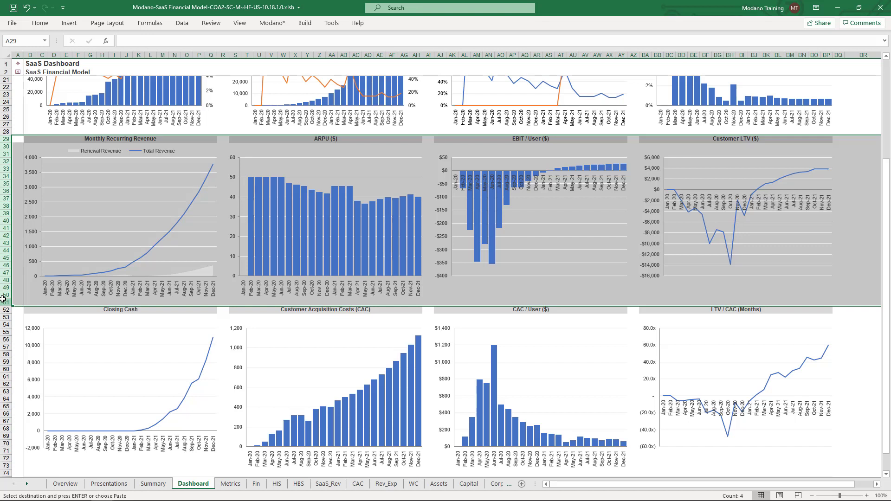
pyautogui.scroll(-5, 3, 300)
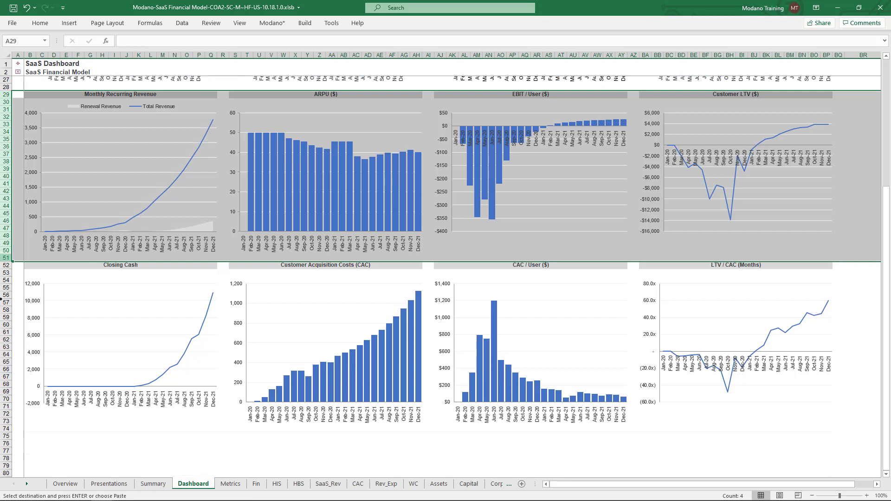
pyautogui.moveTo(2, 199); pyautogui.dragTo(2, 362)
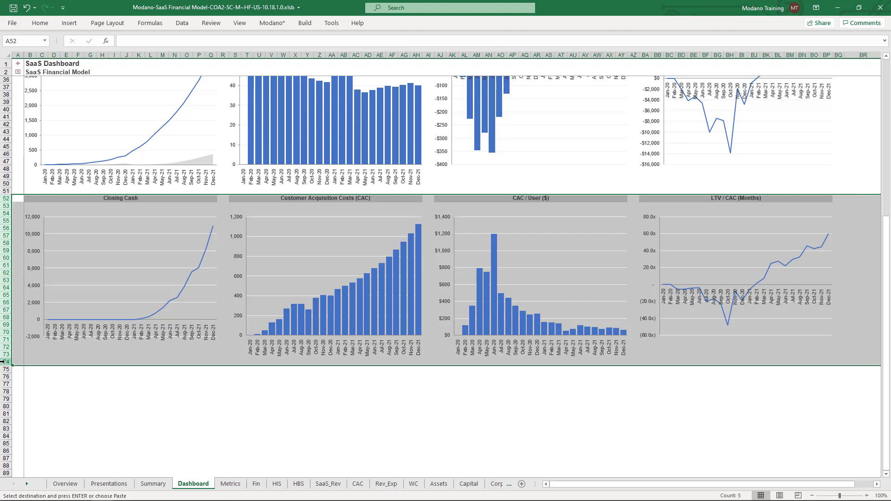